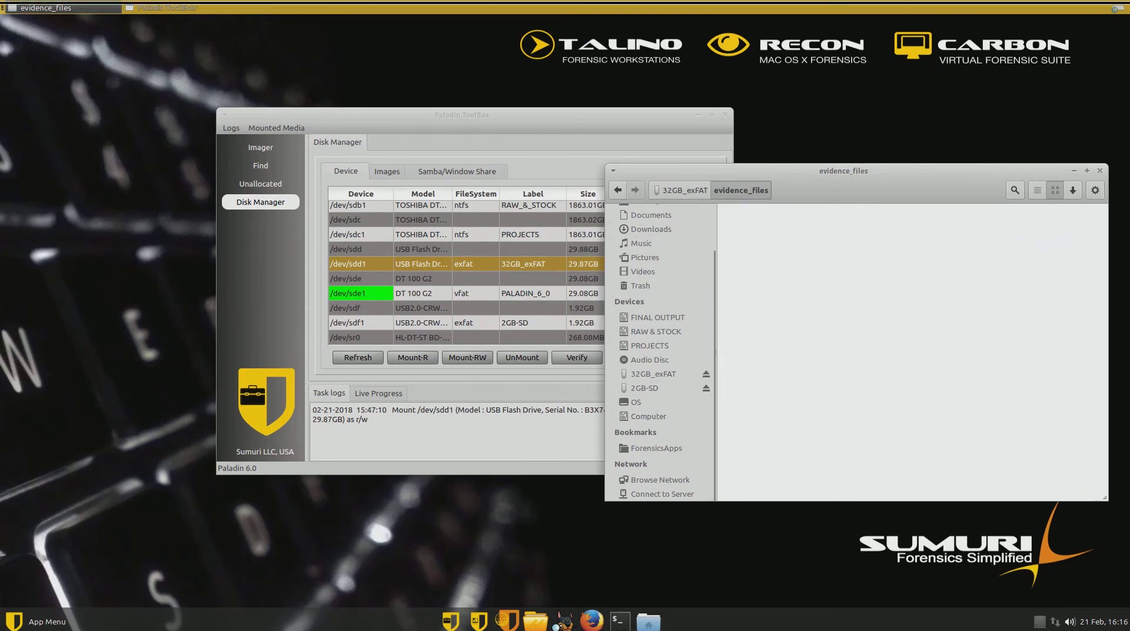
- Close the evidence_files folder window and the Paladin ToolBox
left_click_drag(843, 166, 609, 231)
left_click_drag(531, 235, 550, 221)
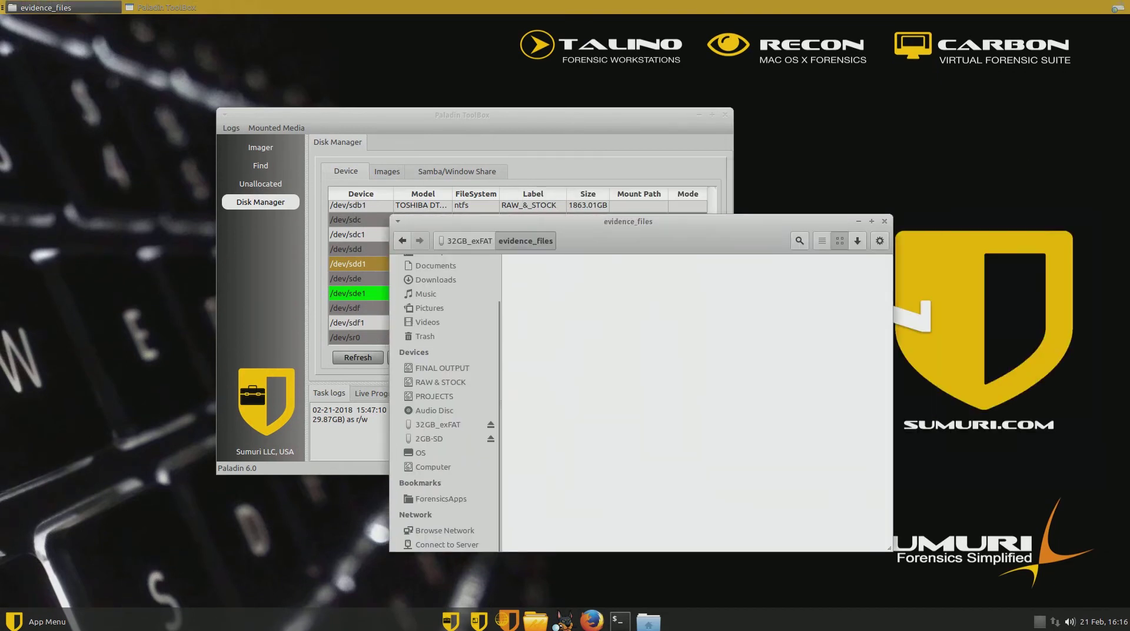
key("alt+F4")
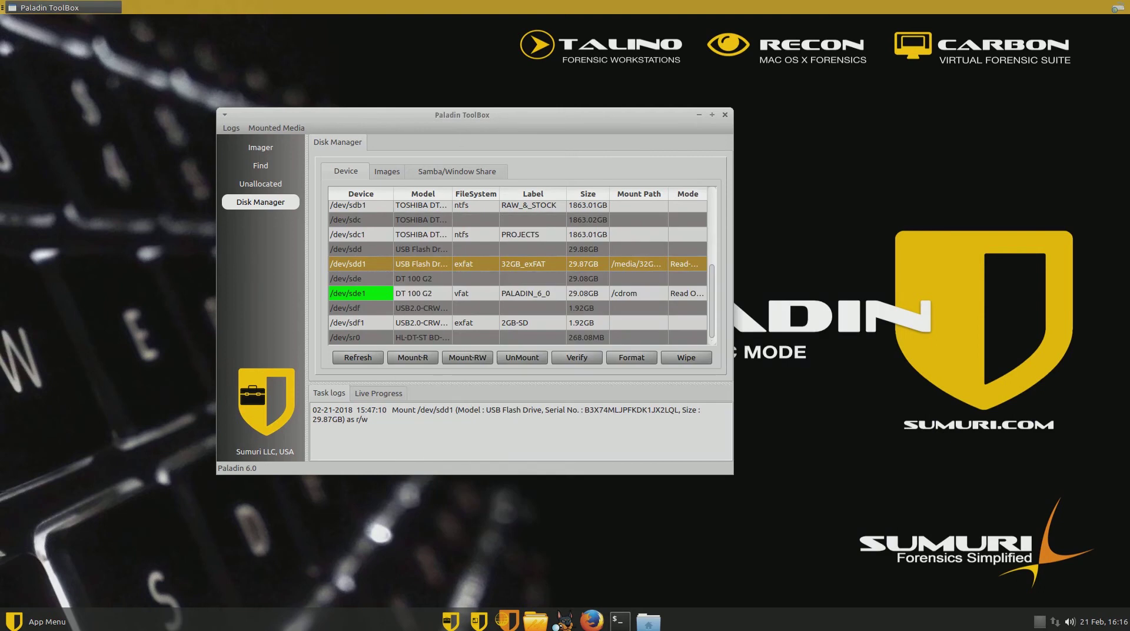
key("alt+F4")
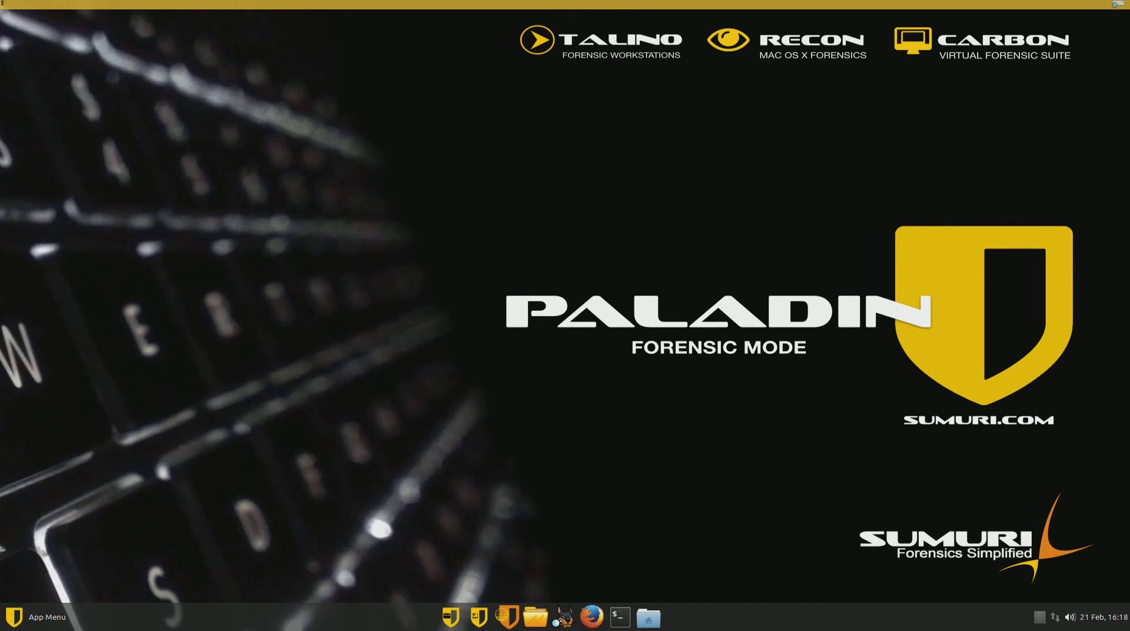
- Launch the Paladin ToolBox, acknowledge the date and time warning, and open the Disk Manager
left_click(451, 617)
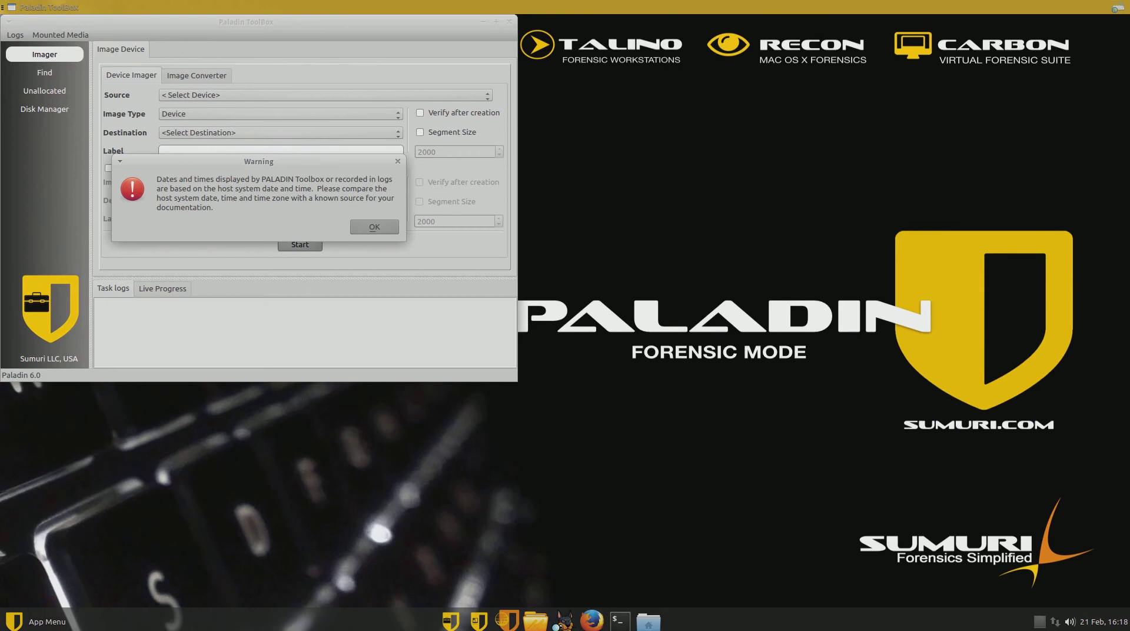
key("Return")
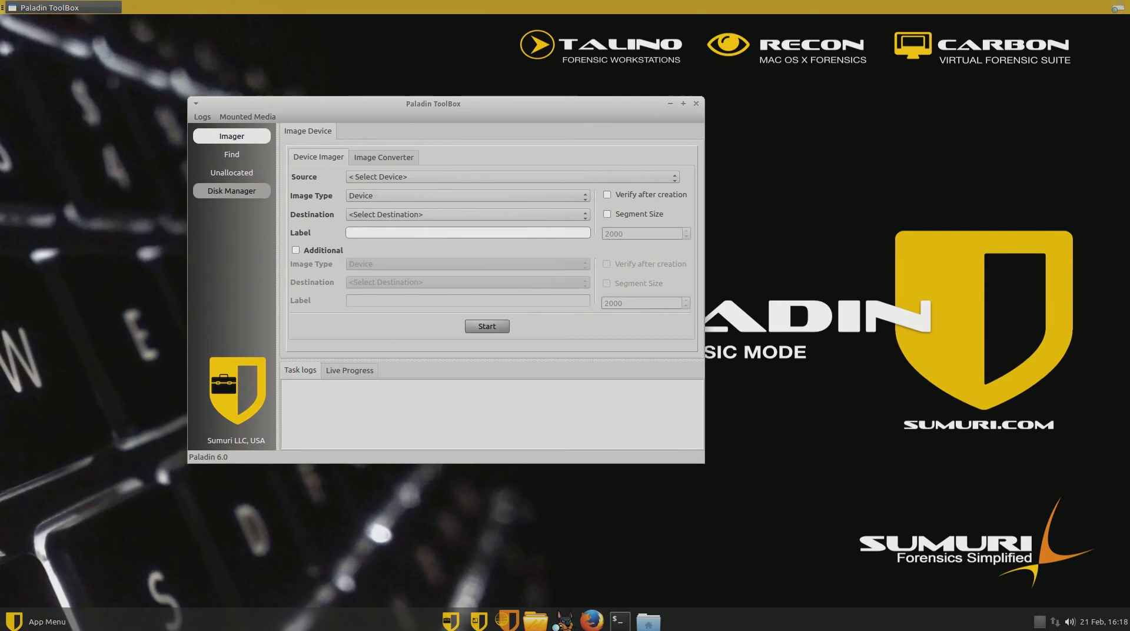
left_click(232, 186)
- Examine the device list for the attached drives, their labels, mount paths and mount modes
scroll(488, 262, "down", 5)
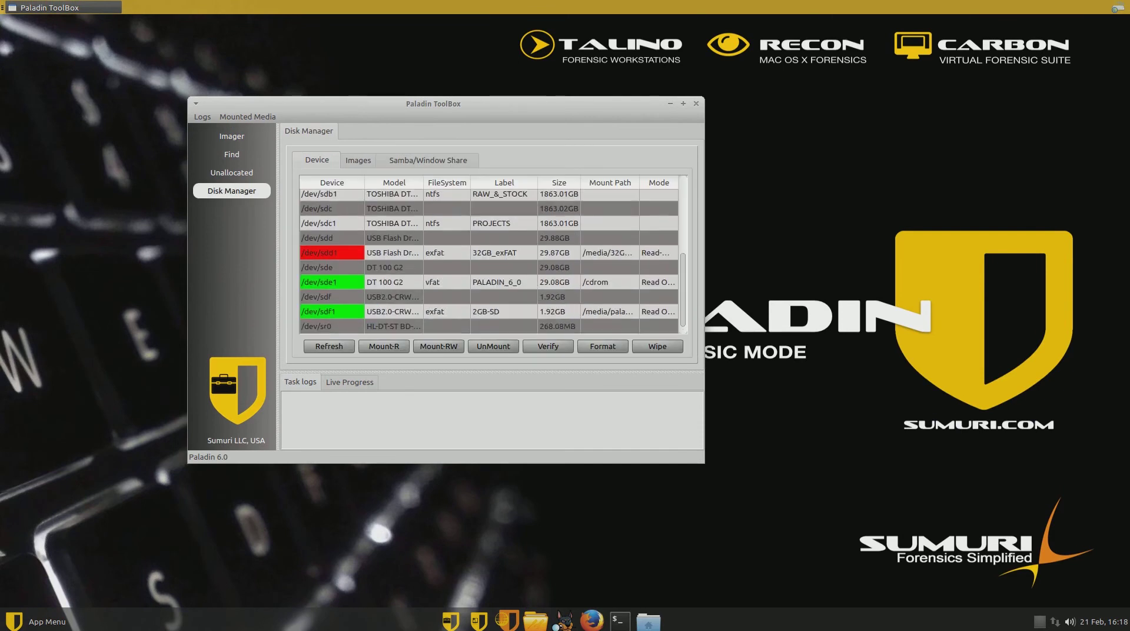
scroll(488, 261, "up", 5)
scroll(488, 262, "down", 5)
scroll(489, 261, "up", 3)
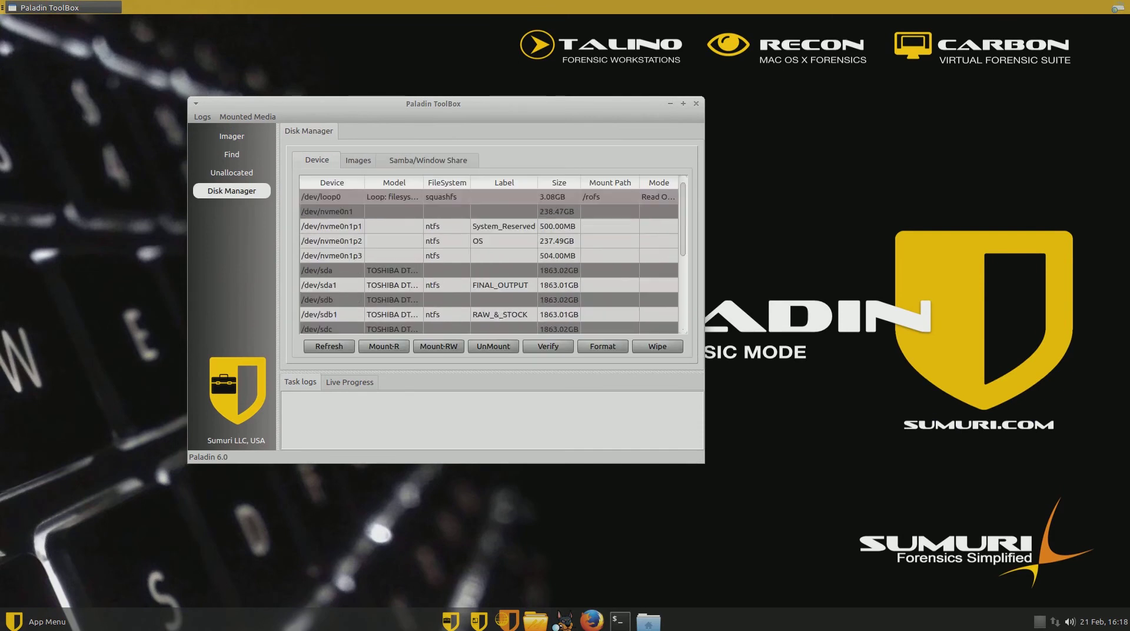
scroll(489, 261, "down", 1)
scroll(488, 259, "up", 3)
scroll(489, 259, "down", 1)
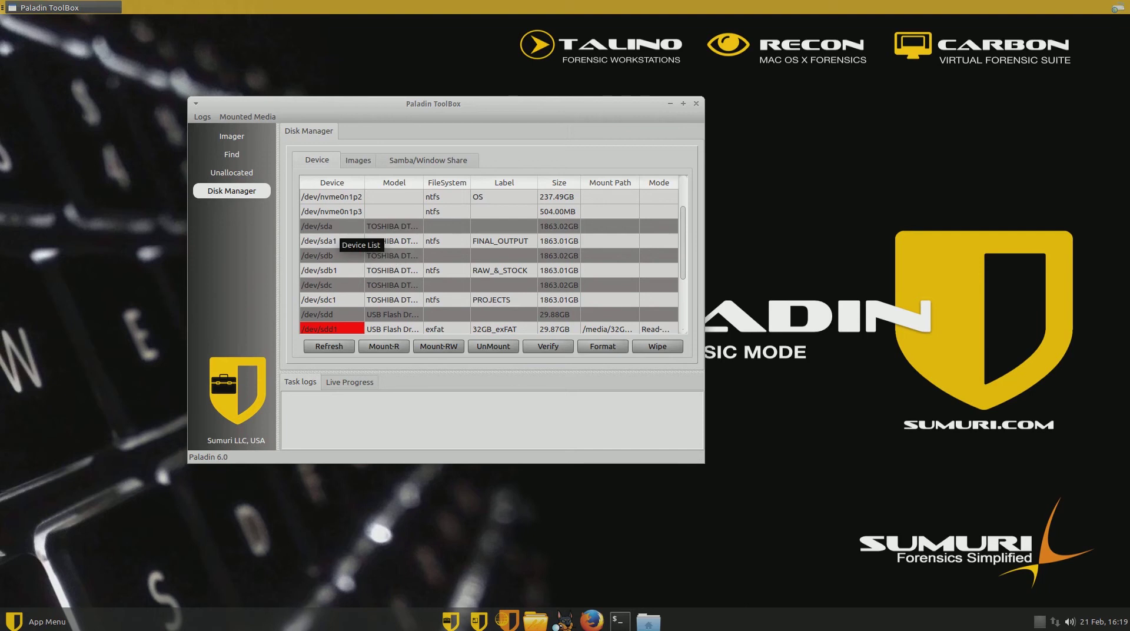
scroll(365, 276, "down", 1)
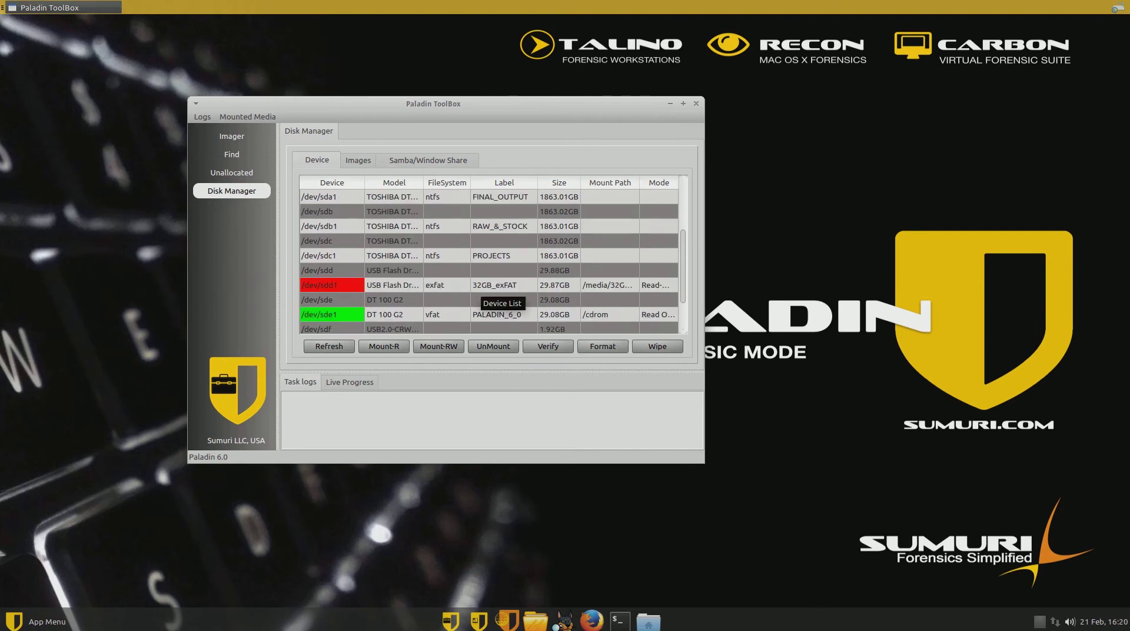
- Try twice to unmount the 32GB_exFAT partition /dev/sdd1
left_click(660, 285)
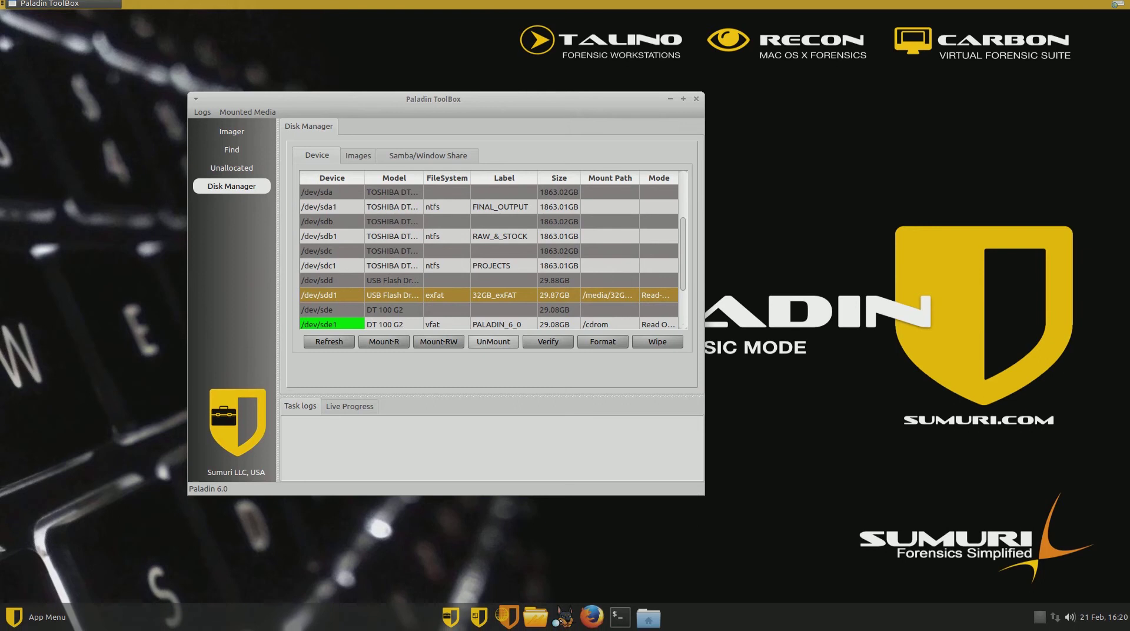
left_click(493, 346)
key("Return")
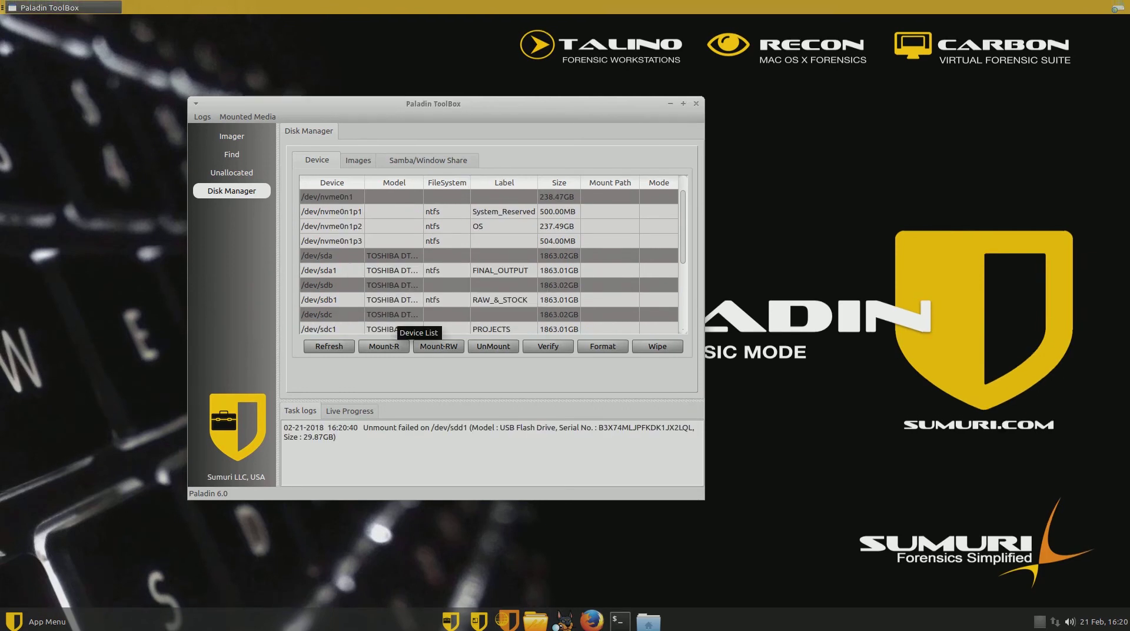
scroll(394, 313, "down", 1)
left_click(394, 314)
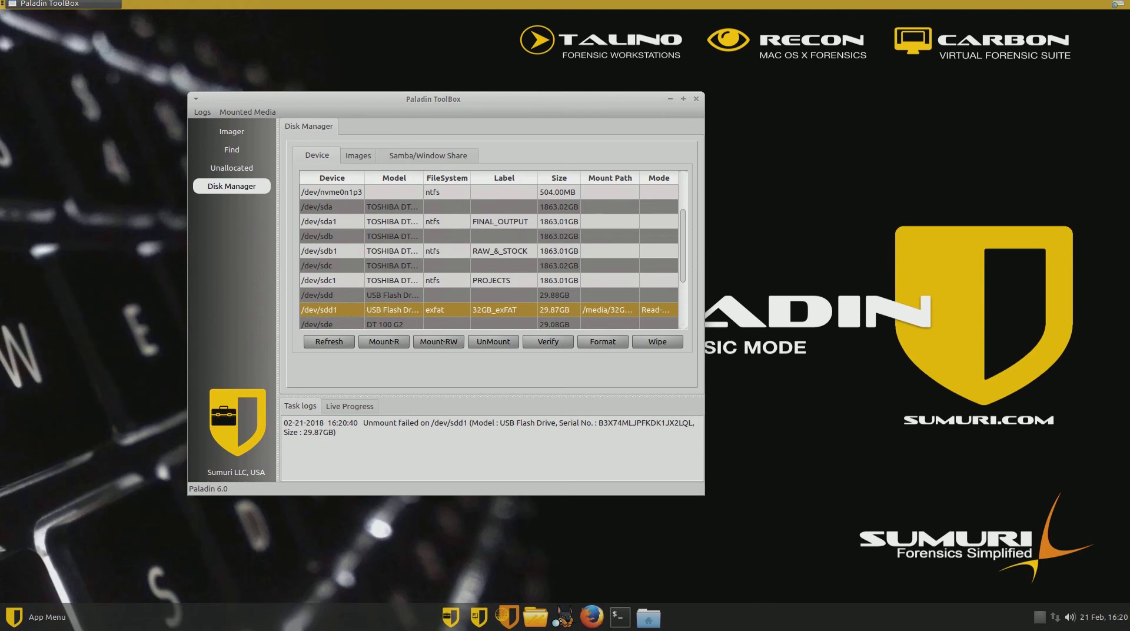
left_click(493, 341)
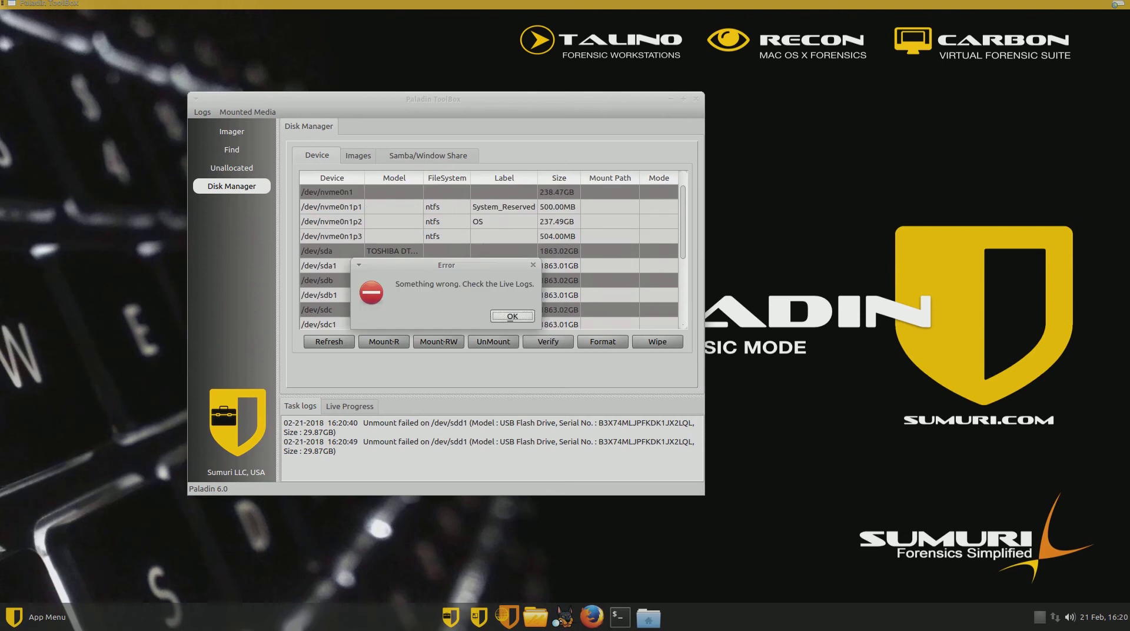
left_click(513, 315)
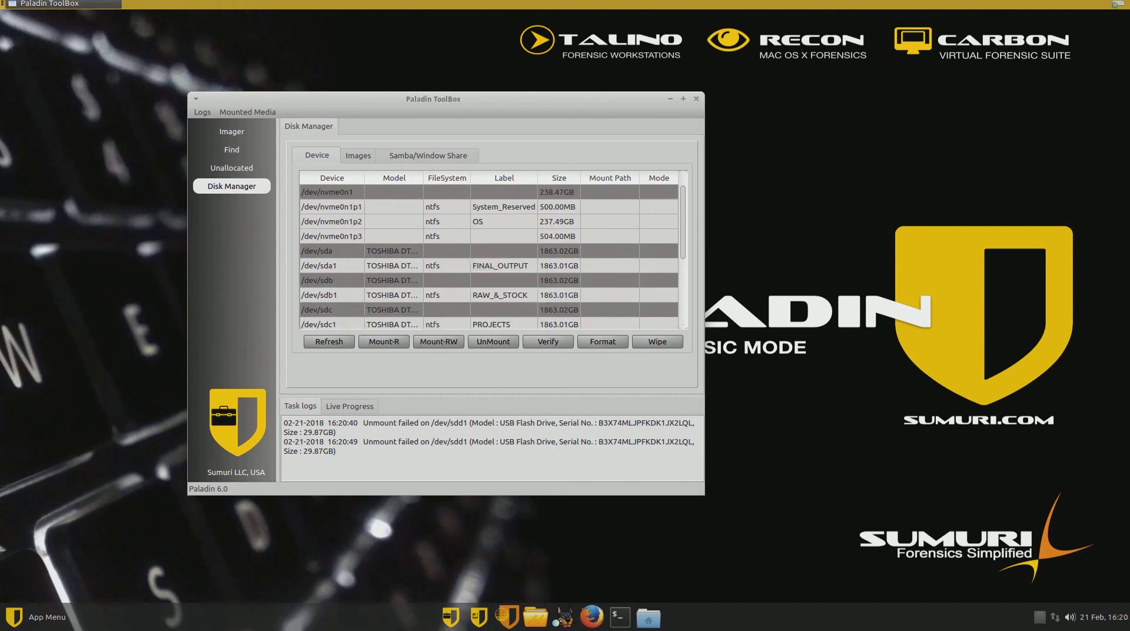
- Examine the 32GB_exFAT partition /dev/sdd1 and the 2GB-SD partition /dev/sdf1 in the device list
scroll(489, 257, "down", 3)
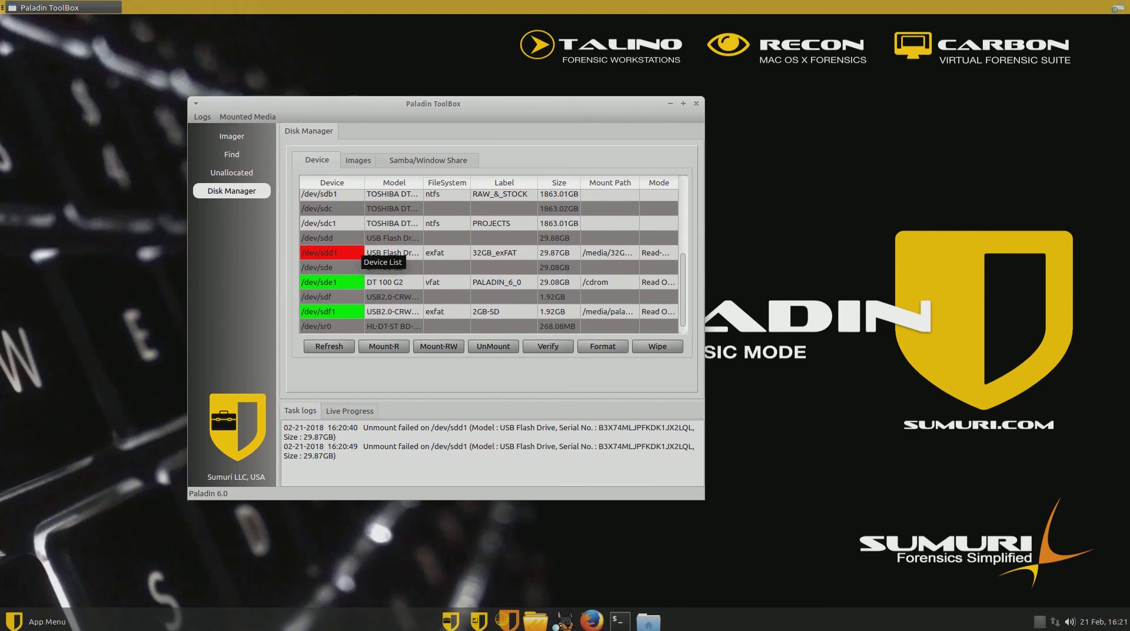
left_click(353, 247)
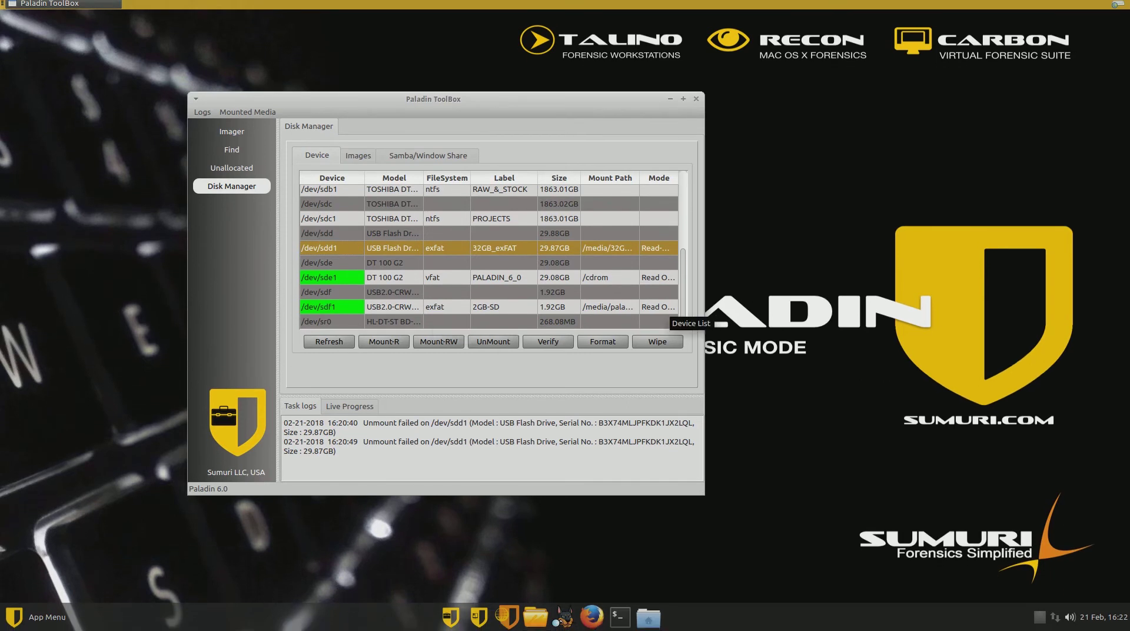
left_click(358, 308)
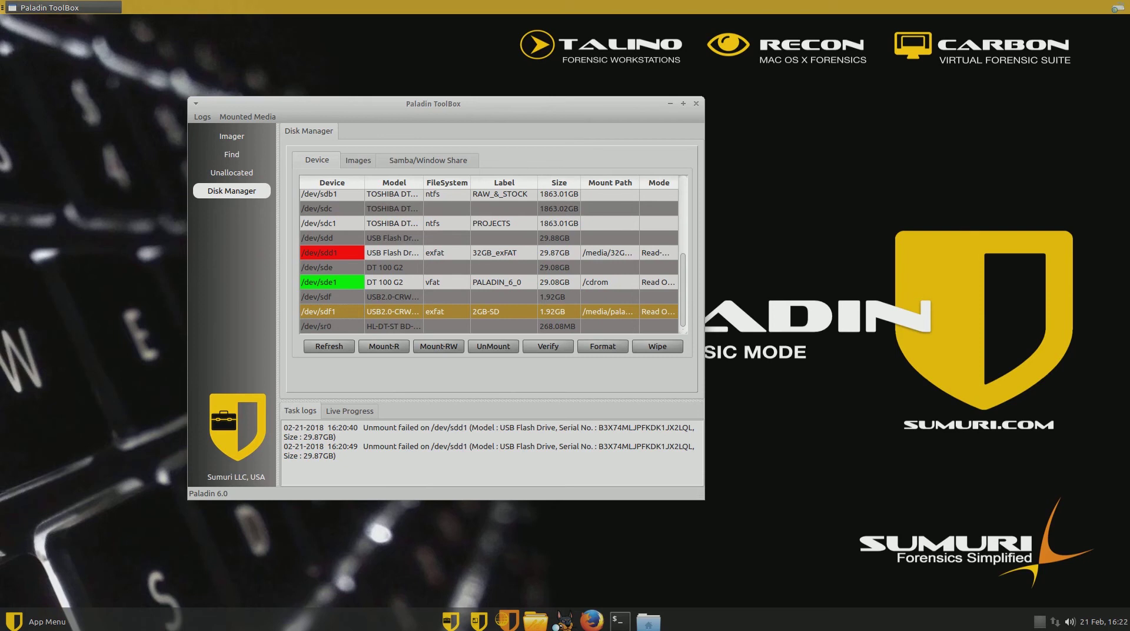
- Show the Imager and reposition the Paladin ToolBox to free desktop space for other windows
left_click(231, 136)
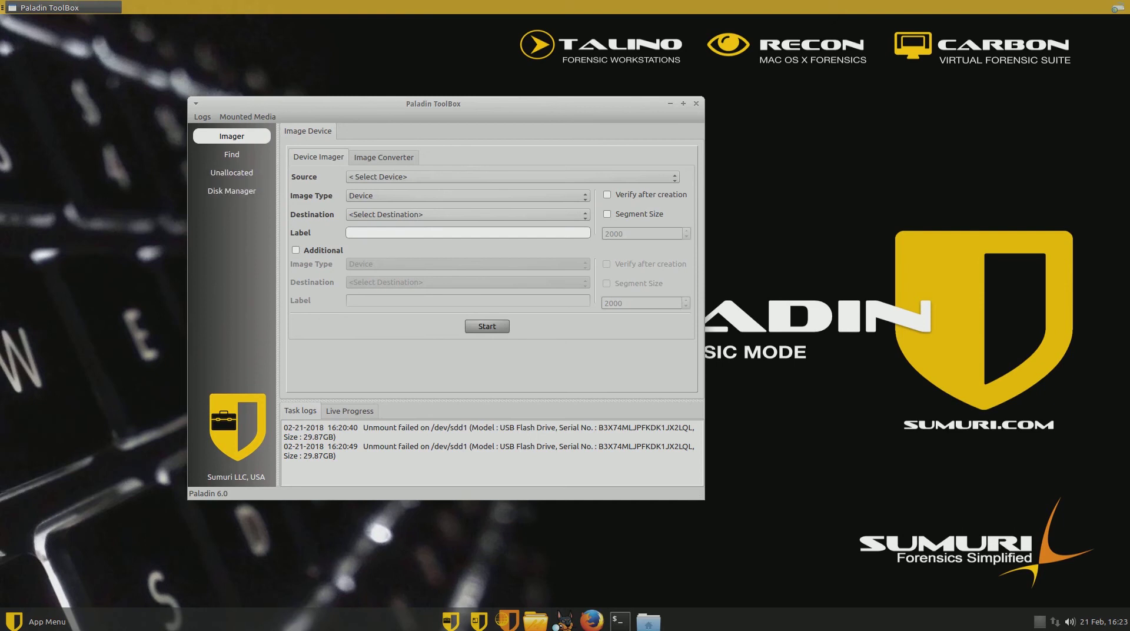
left_click_drag(433, 103, 472, 110)
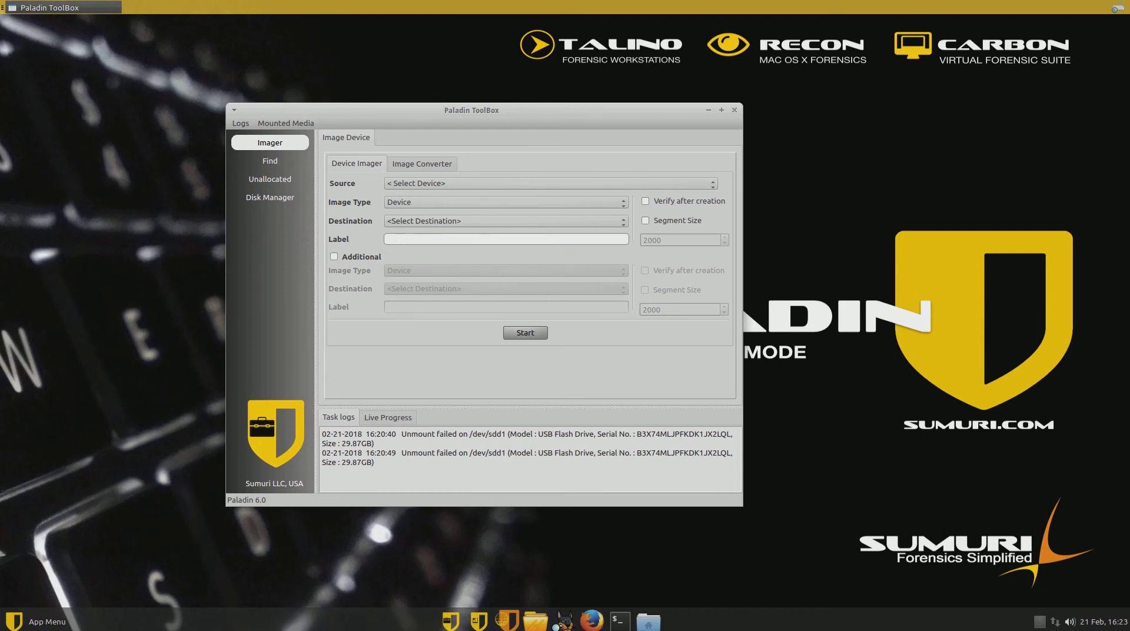
left_click_drag(472, 110, 501, 112)
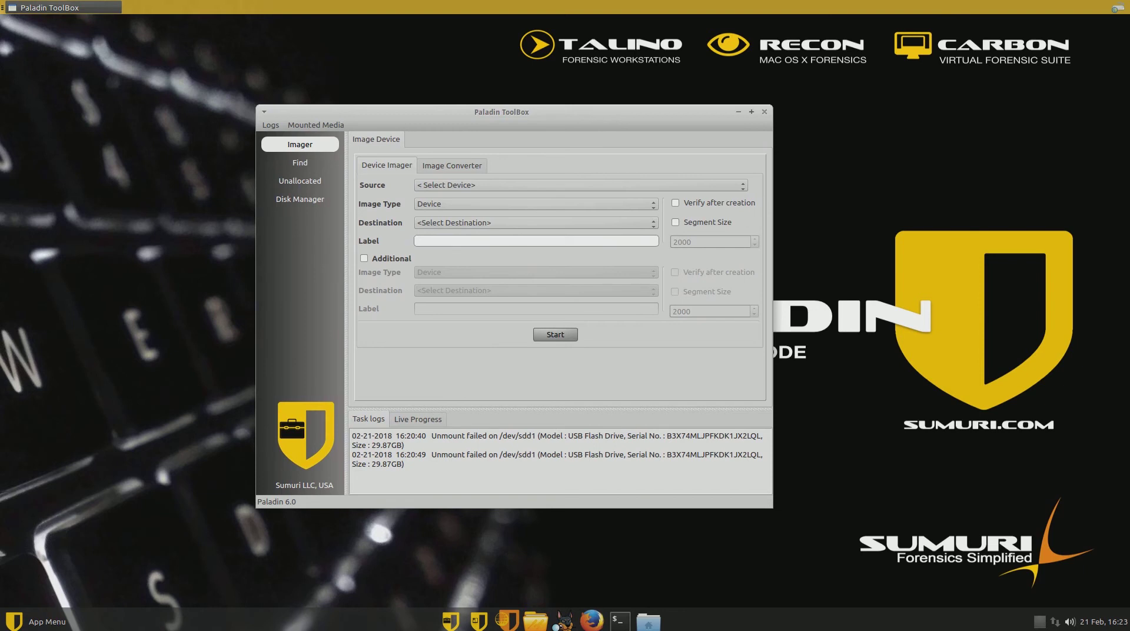
left_click_drag(502, 112, 802, 120)
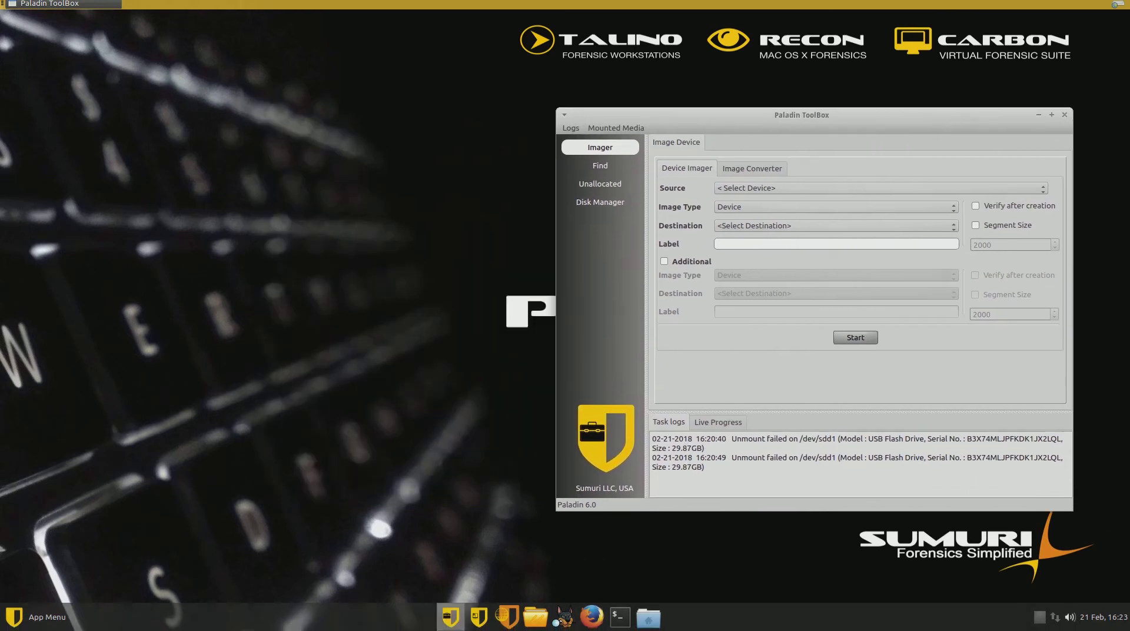
- Launch DCFLDD from the Imaging Tools folder in ForensicsApps and make its terminal window taller
left_click(536, 617)
left_click_drag(628, 222, 271, 146)
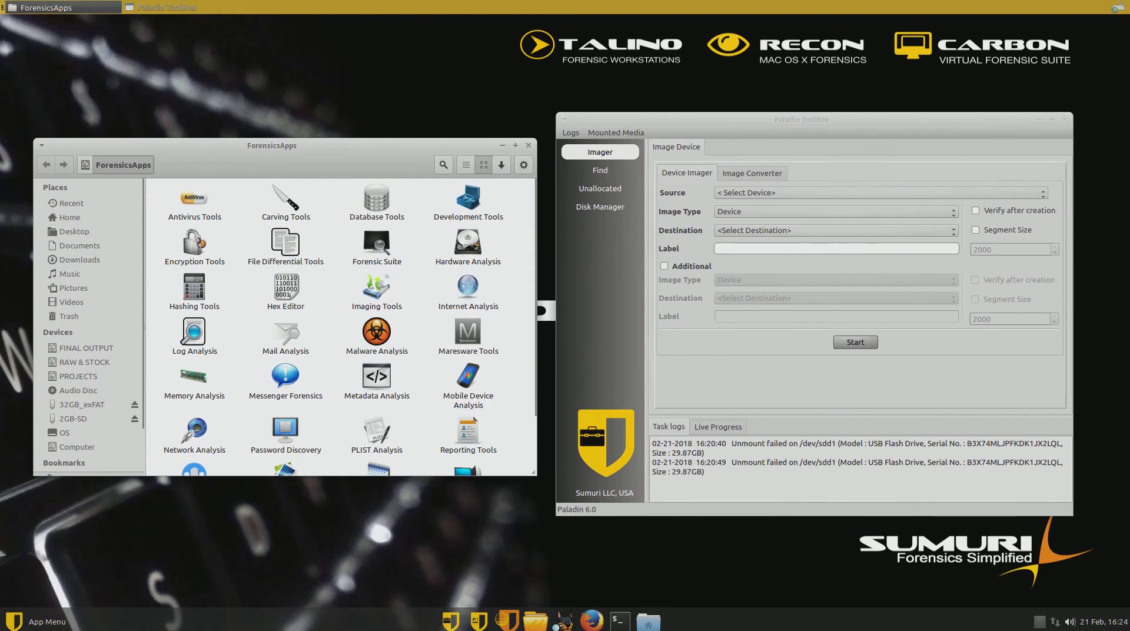
left_click(376, 288)
double_click(376, 288)
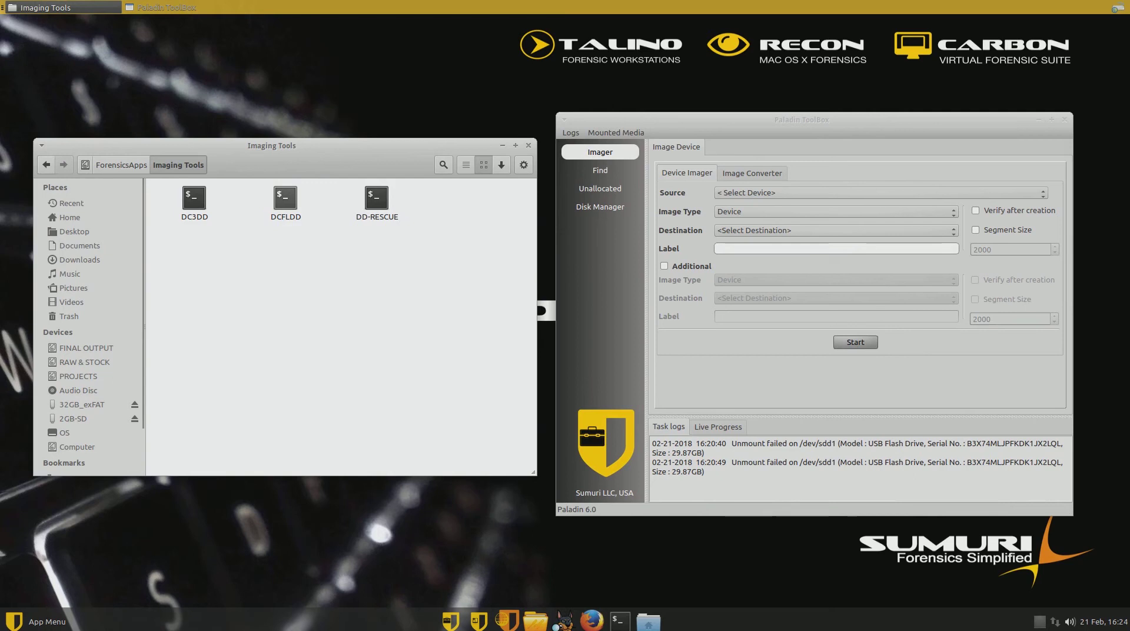
double_click(286, 198)
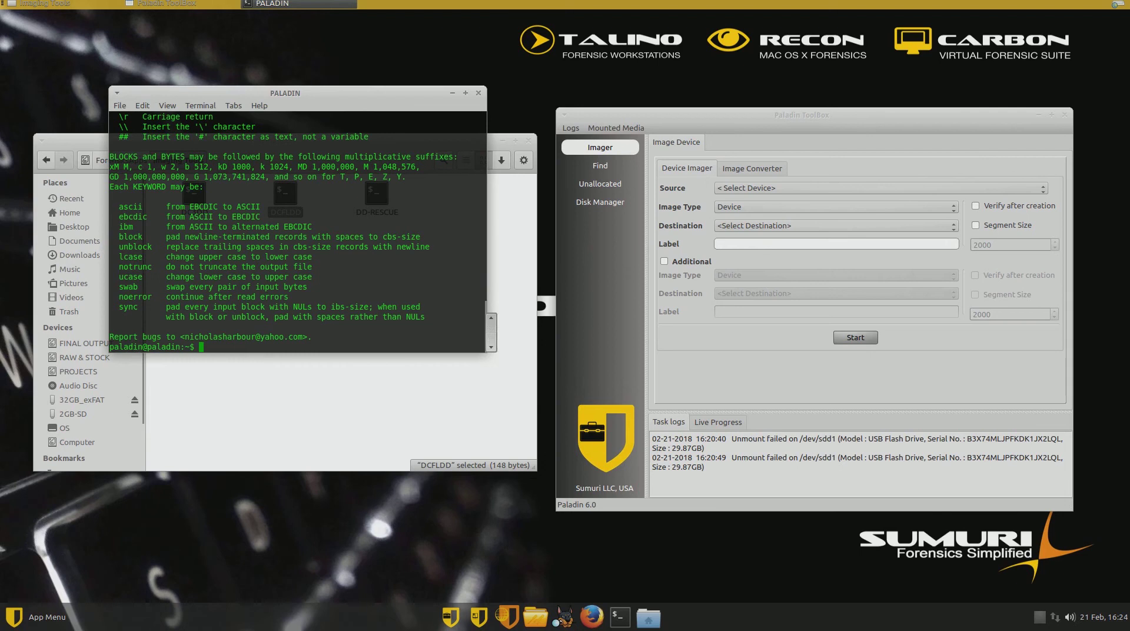
left_click_drag(486, 351, 486, 452)
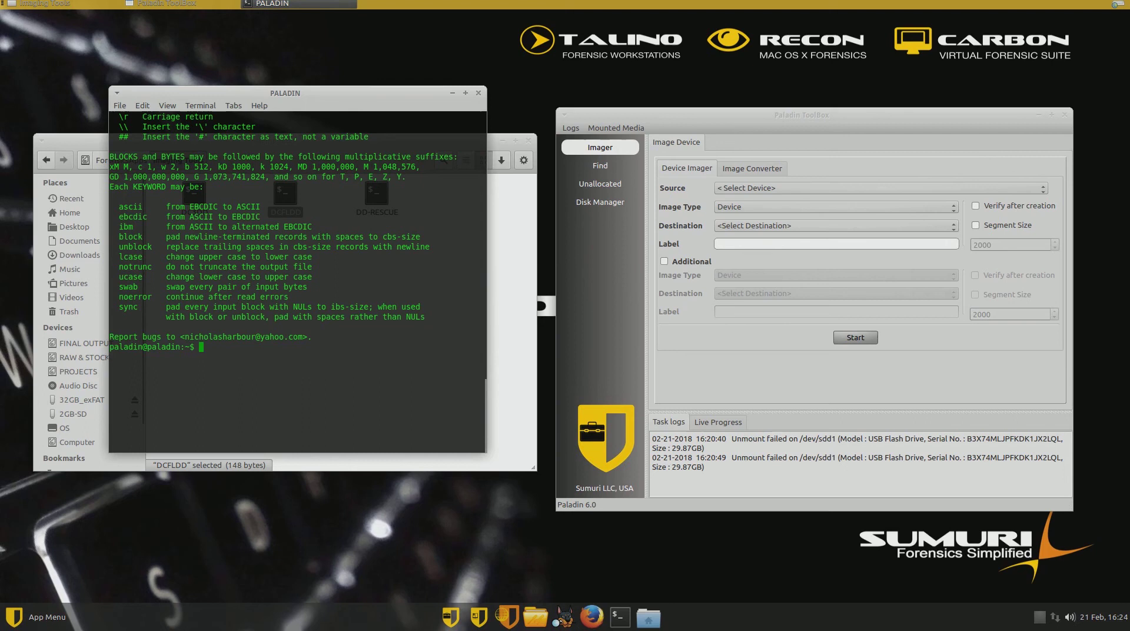
- Enter "sudo dcfldd if=/dev/sdf of=/" in the terminal, checking the 2GB-SD card's device path in the Disk Manager
type("sudo ")
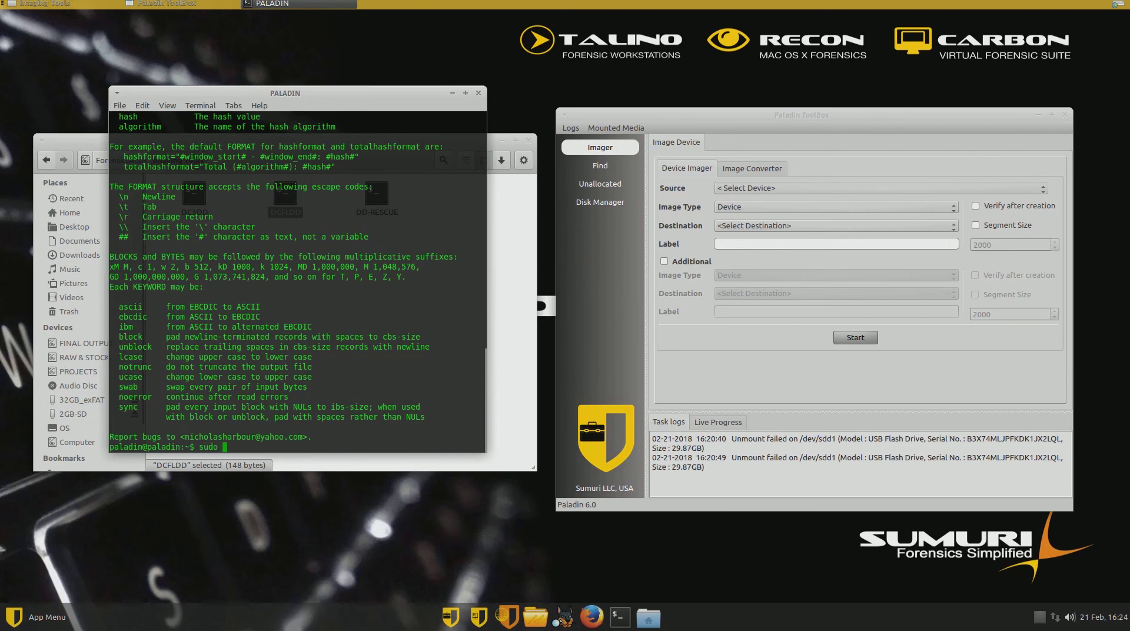
type("dcfldd if=/dev/sd")
left_click(600, 202)
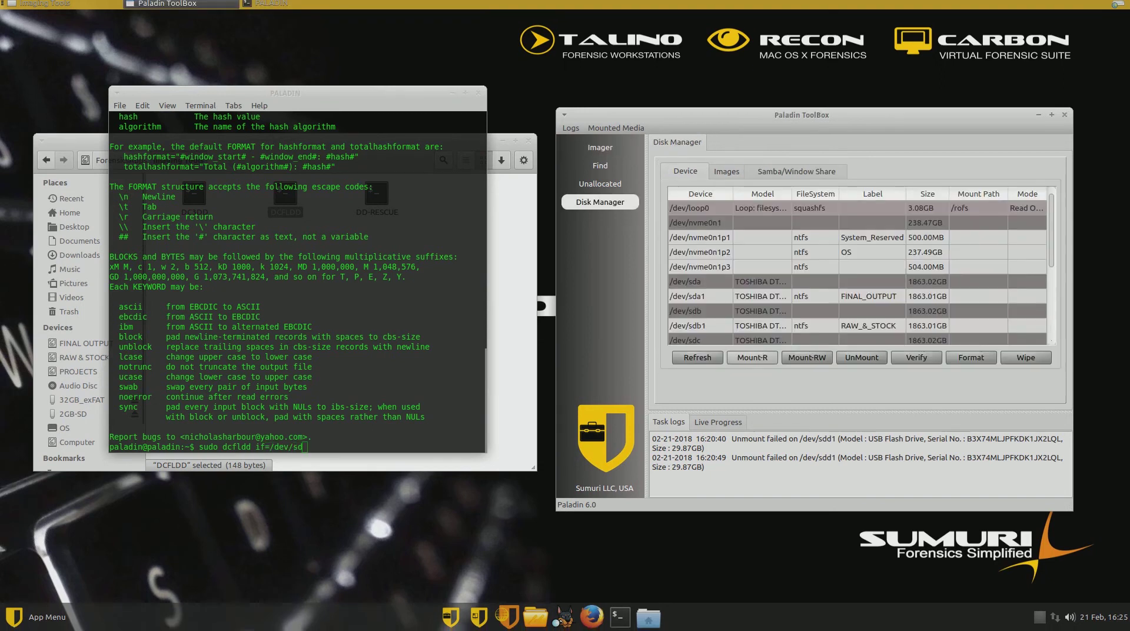
scroll(758, 340, "down", 2)
scroll(757, 345, "down", 2)
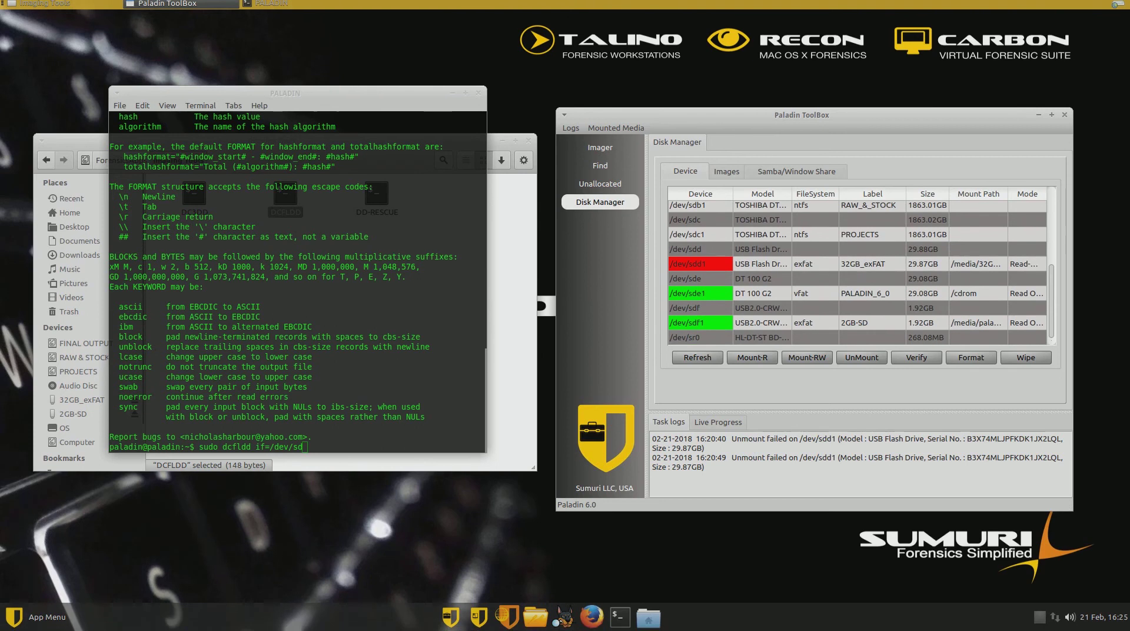
double_click(393, 446)
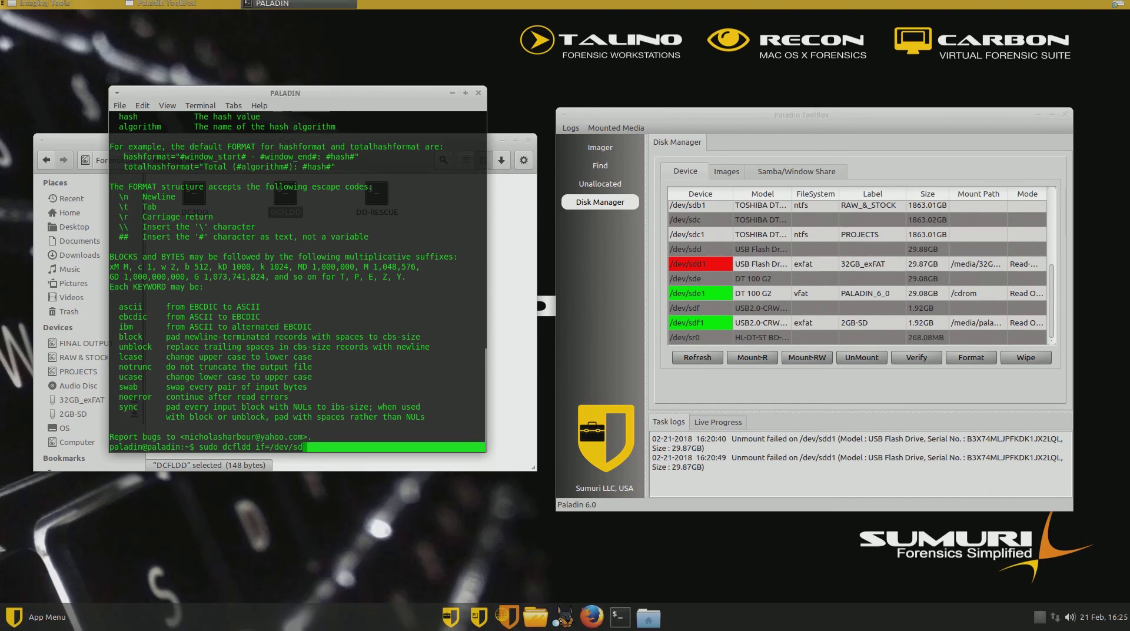
type("f")
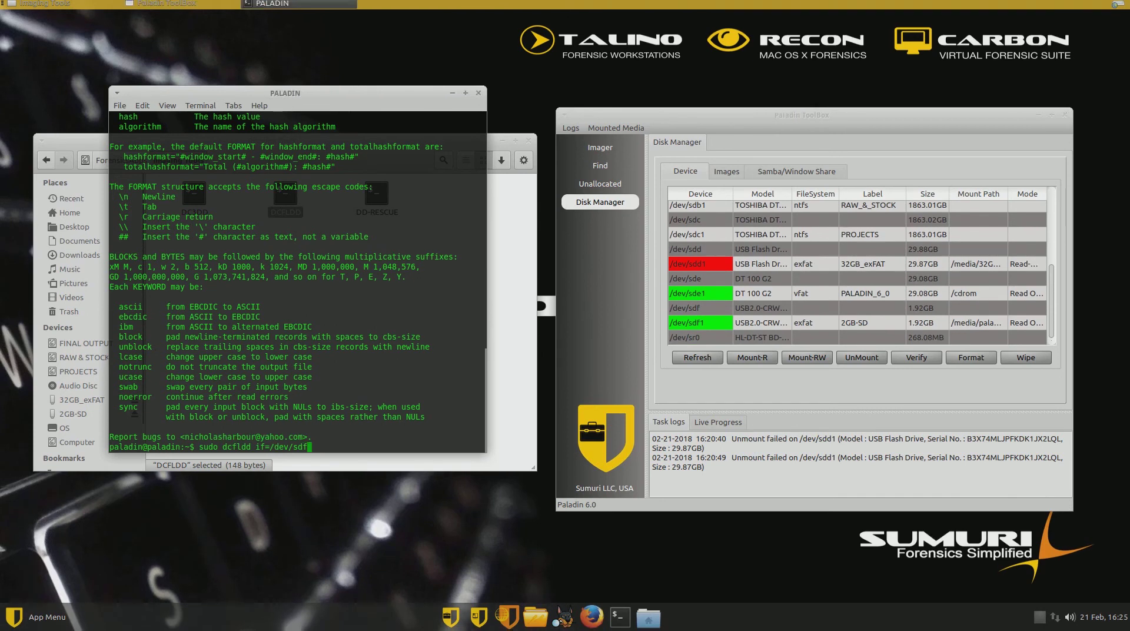
type(" of=/")
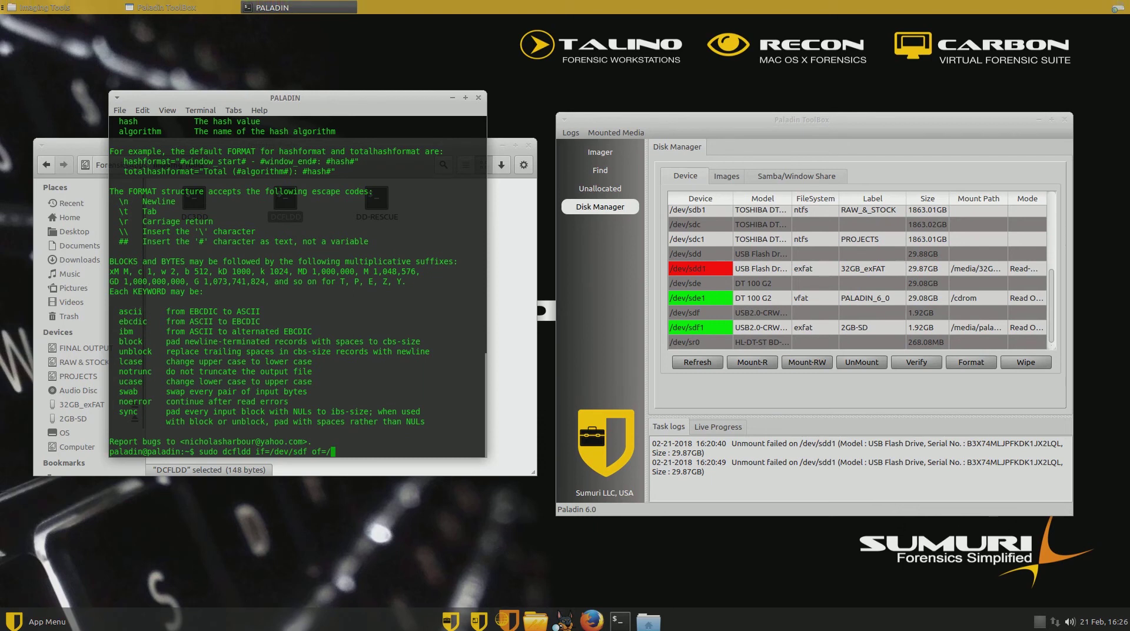
- Browse the file system from the root through the media folder to find the mount path of the 32GB_exFAT drive
left_click(648, 621)
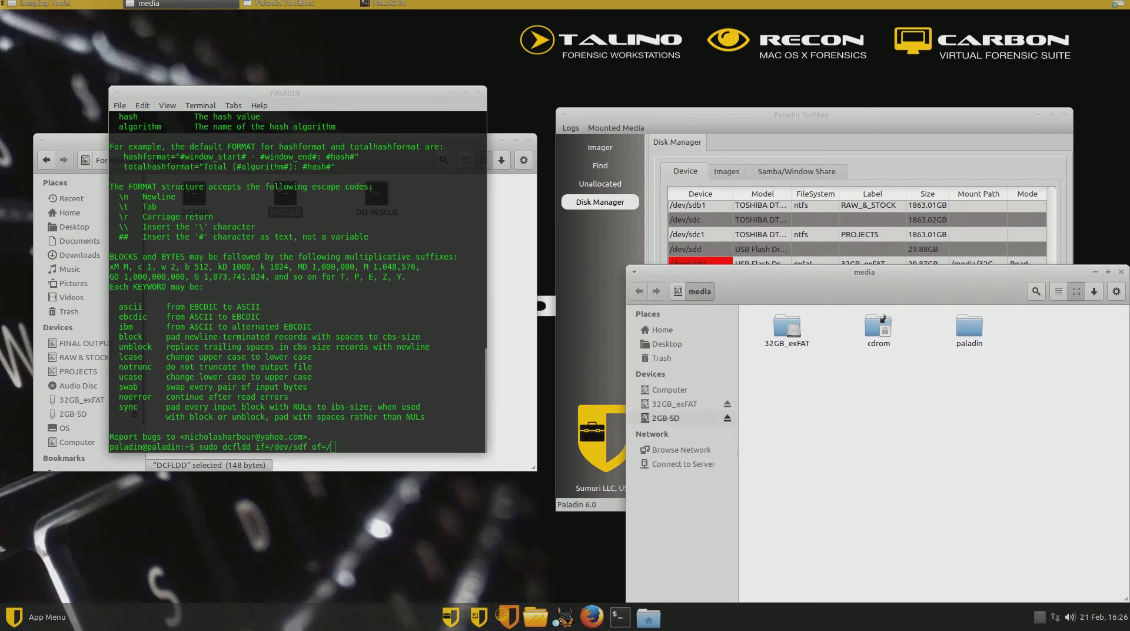
left_click(674, 409)
left_click(639, 291)
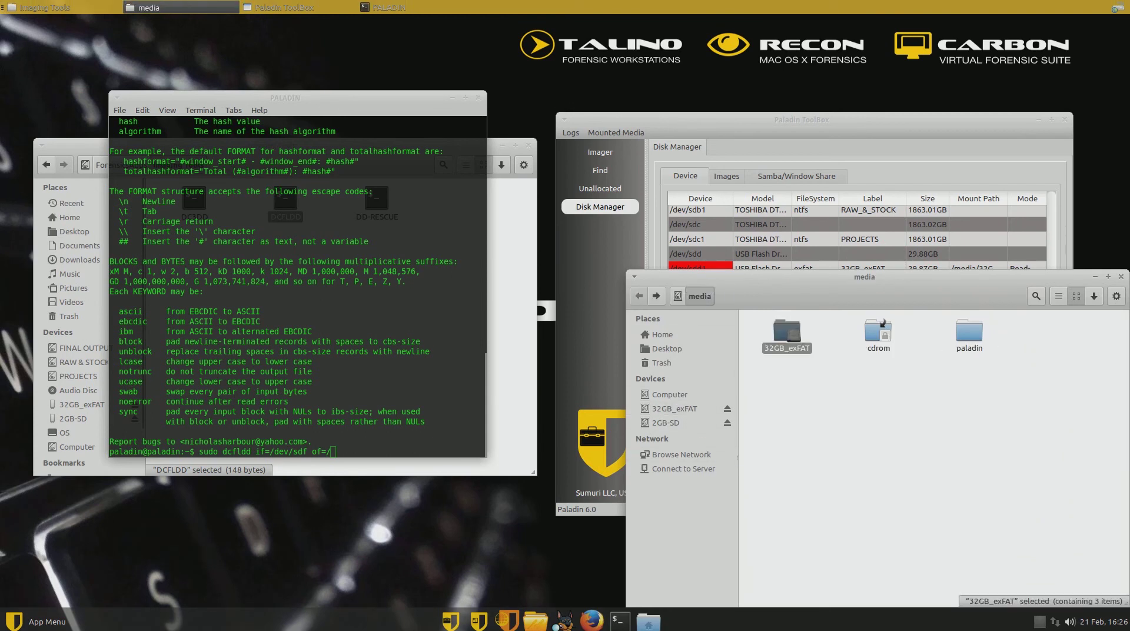
left_click(677, 295)
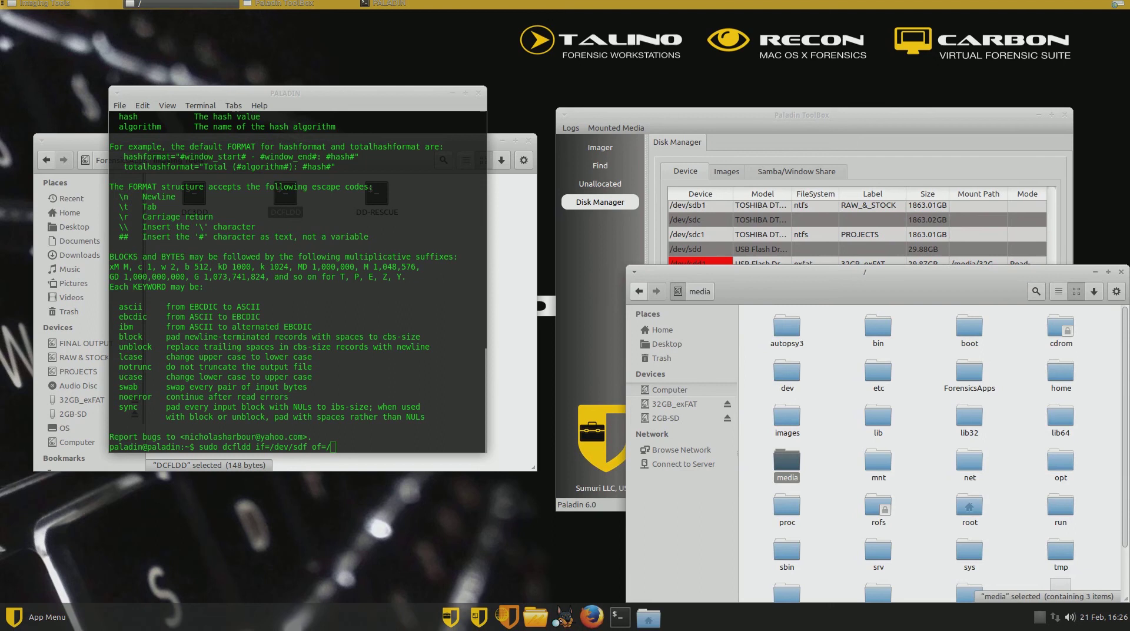
double_click(787, 466)
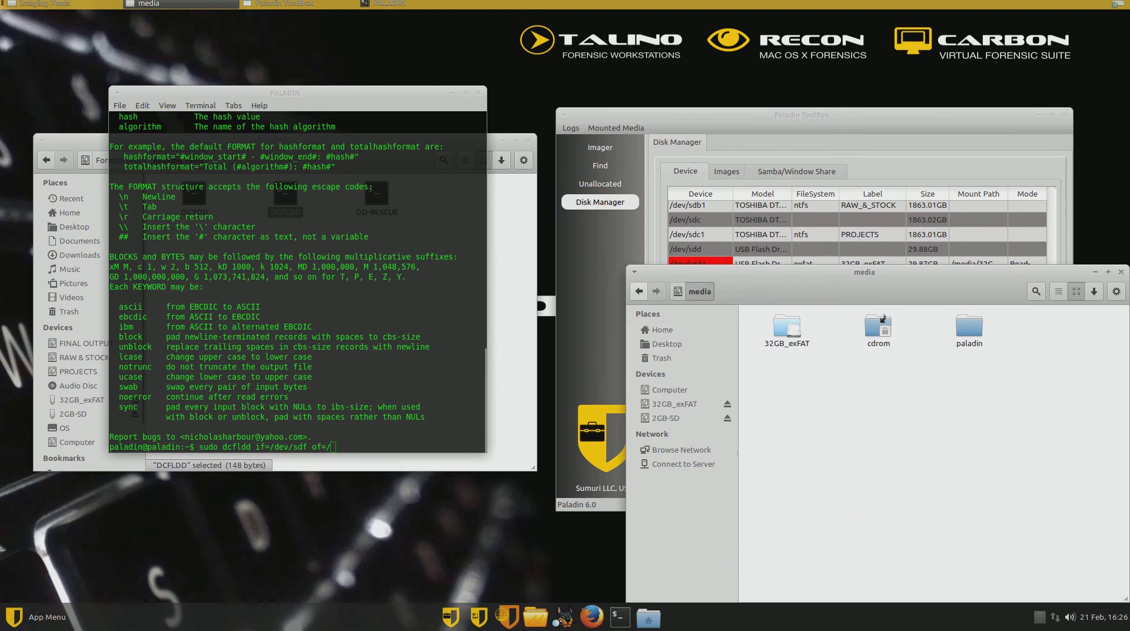
double_click(787, 330)
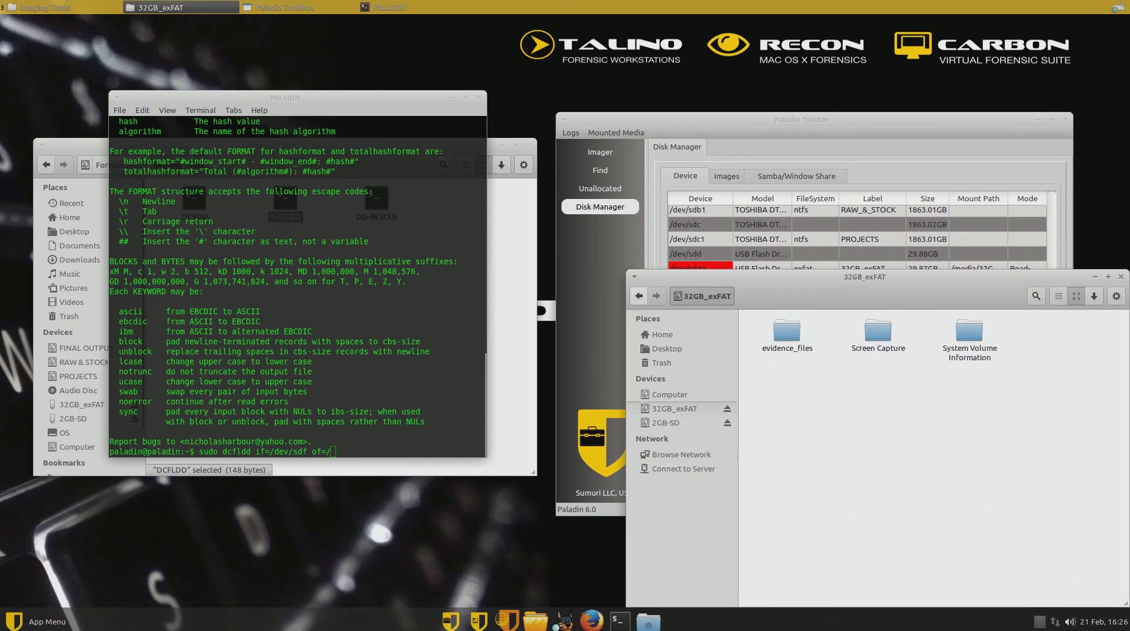
left_click(639, 290)
key("alt+Left")
key("Return")
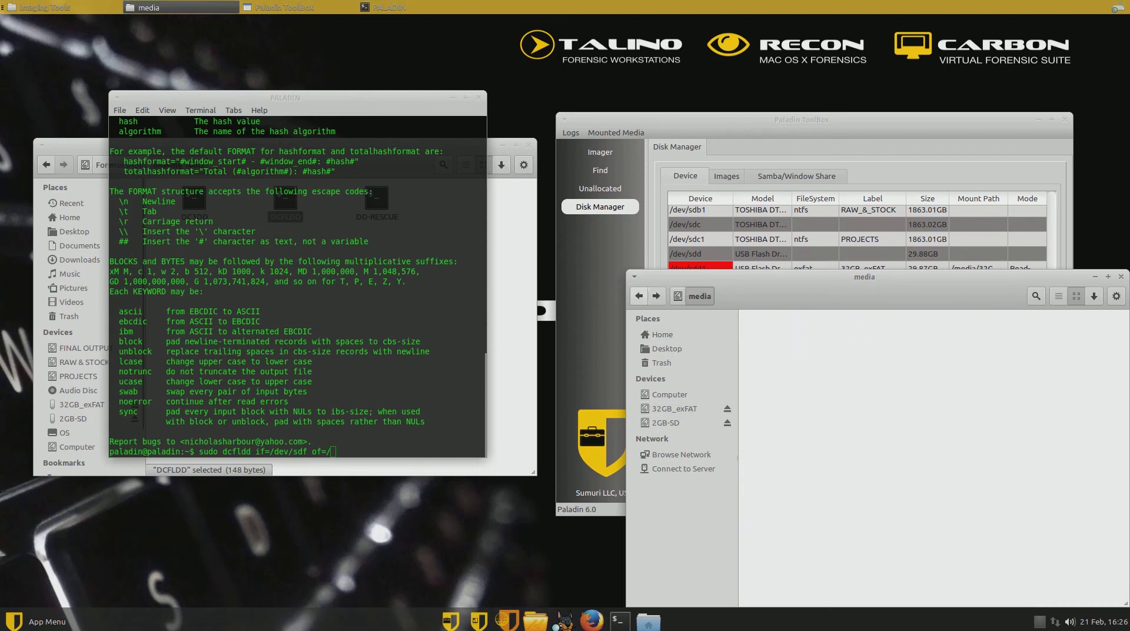
- Extend the dcfldd output path to /media/32GB_exFAT/evidence_files, checking the evidence folder's name in the file manager
key("alt+Tab")
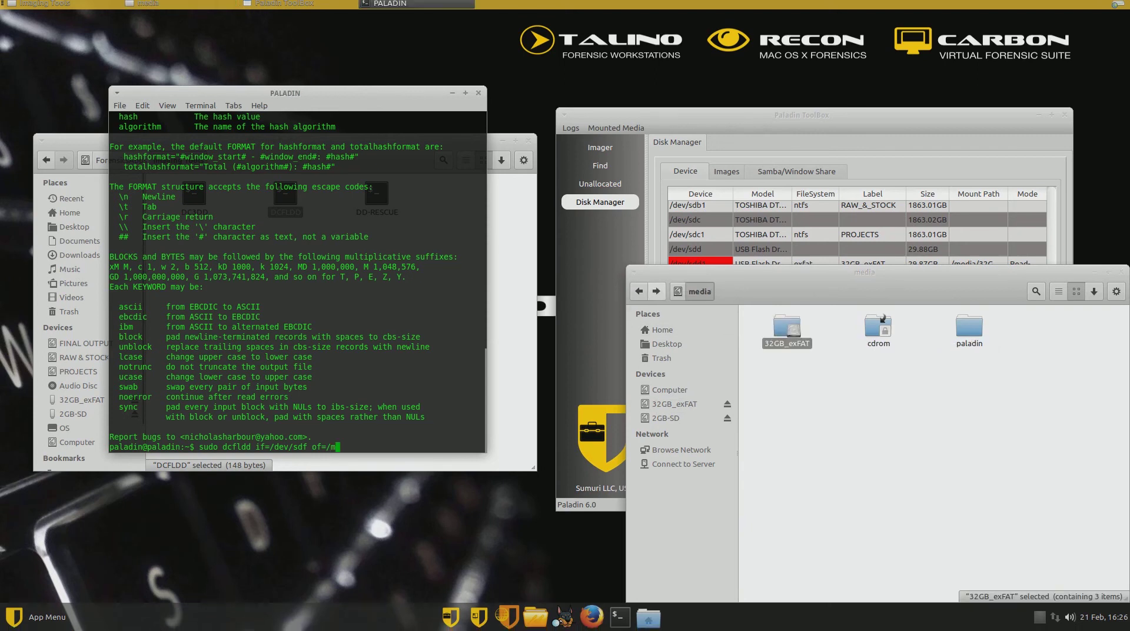
type("media/32GB_ex")
key("Tab")
key("alt+Tab")
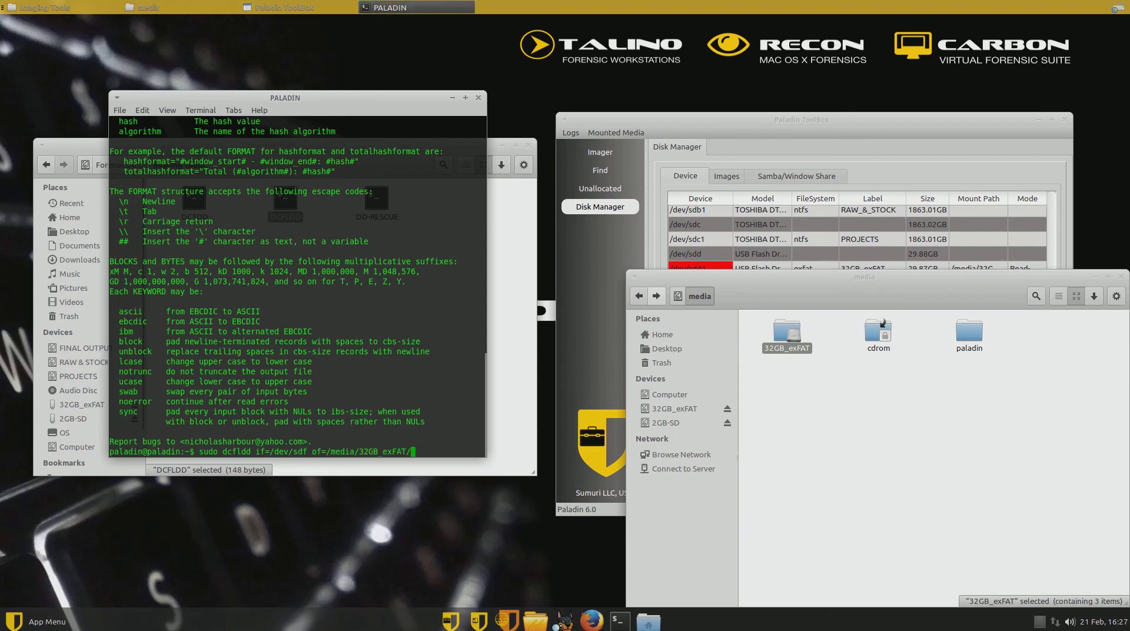
key("Return")
type("evi")
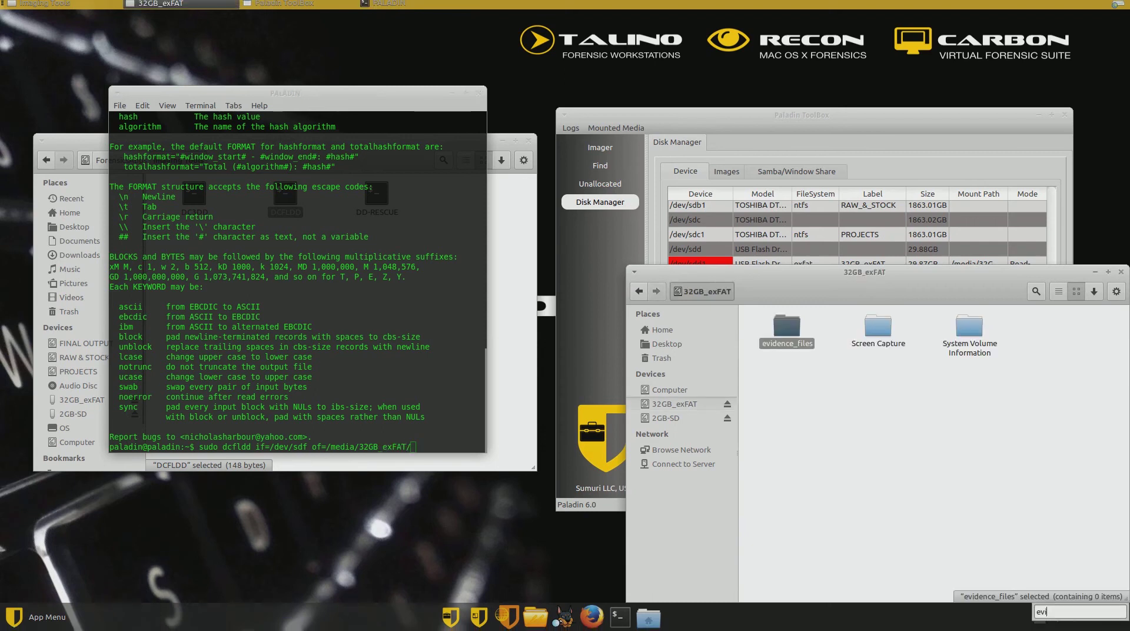
key("alt+Tab")
type("e")
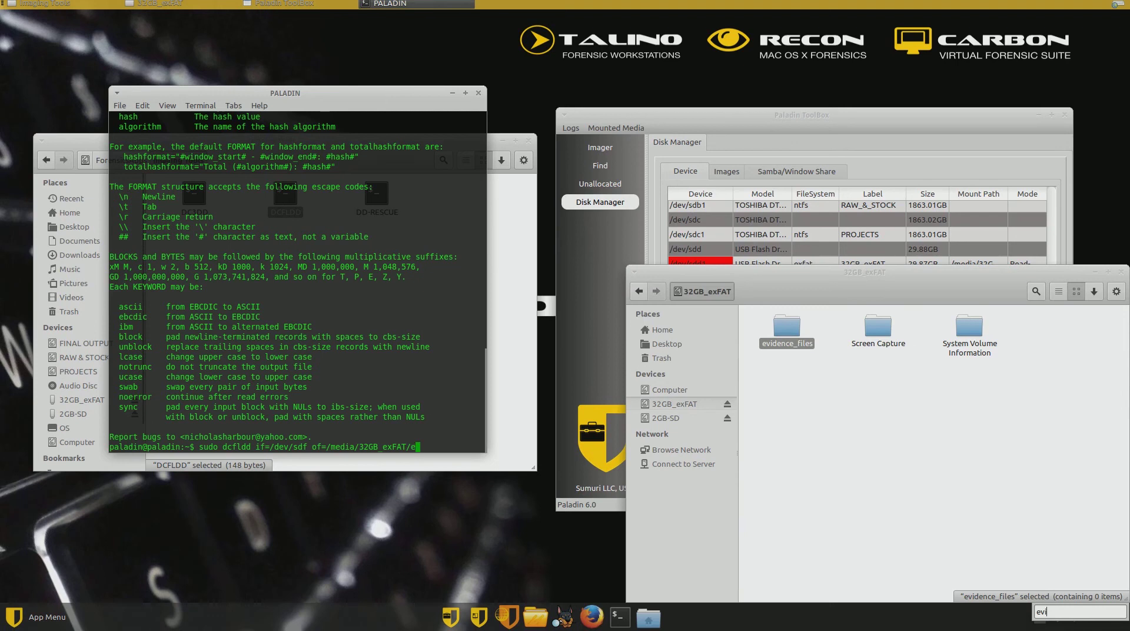
type("vidence_files")
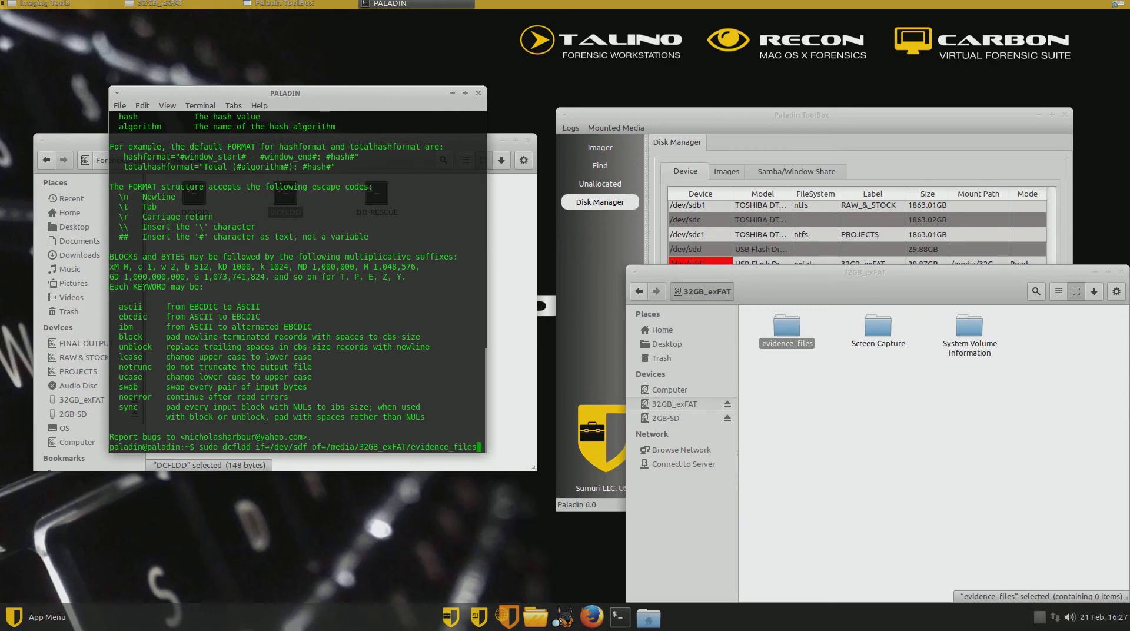
- Complete the dcfldd command with output file 2GB_SD.dd, hash=md5,sha1 and hashlog=/media/32GB_exFAT/evidence_files/hashlog.txt, and run it
type("/2GB")
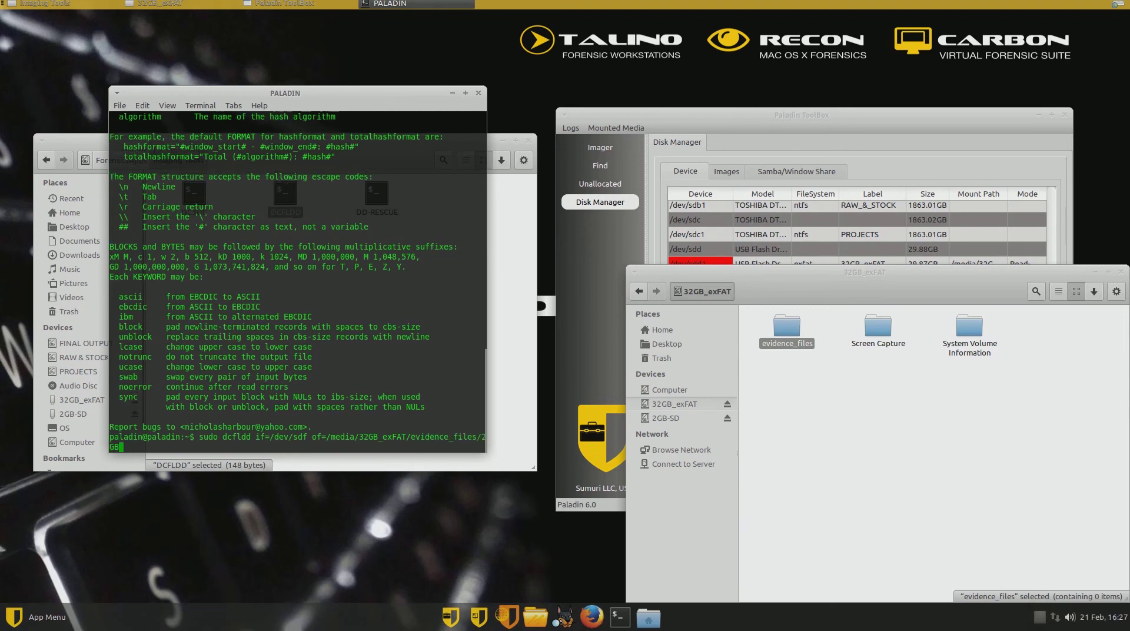
type("_SD.dd hash=md5,sha1 hashlog")
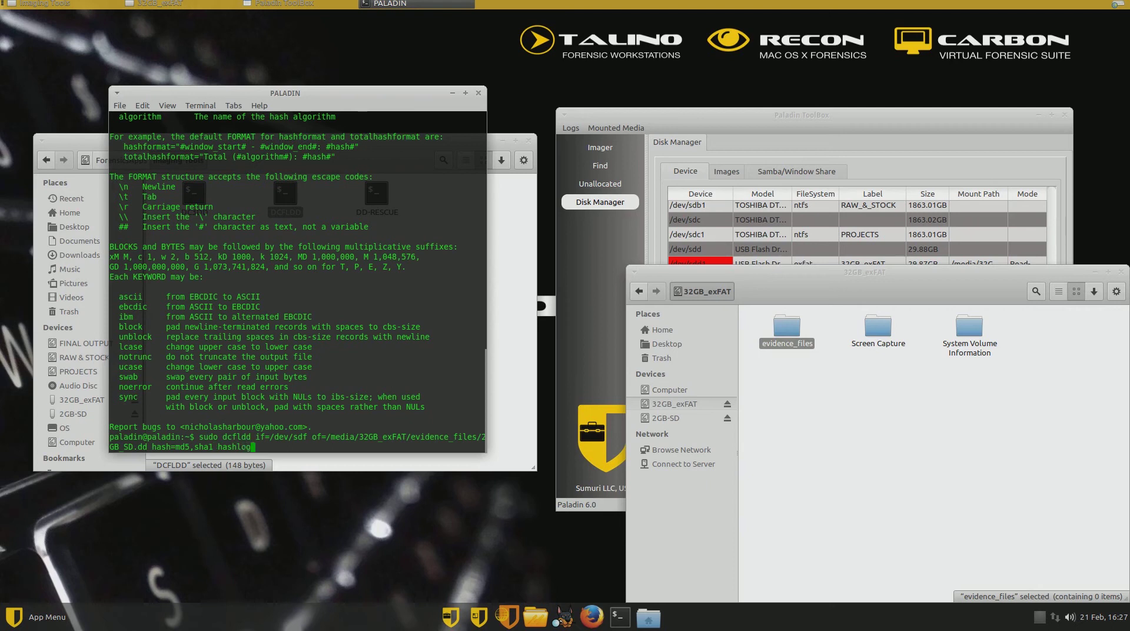
type("=/media/32GB_exFAT/ei")
type("idence_")
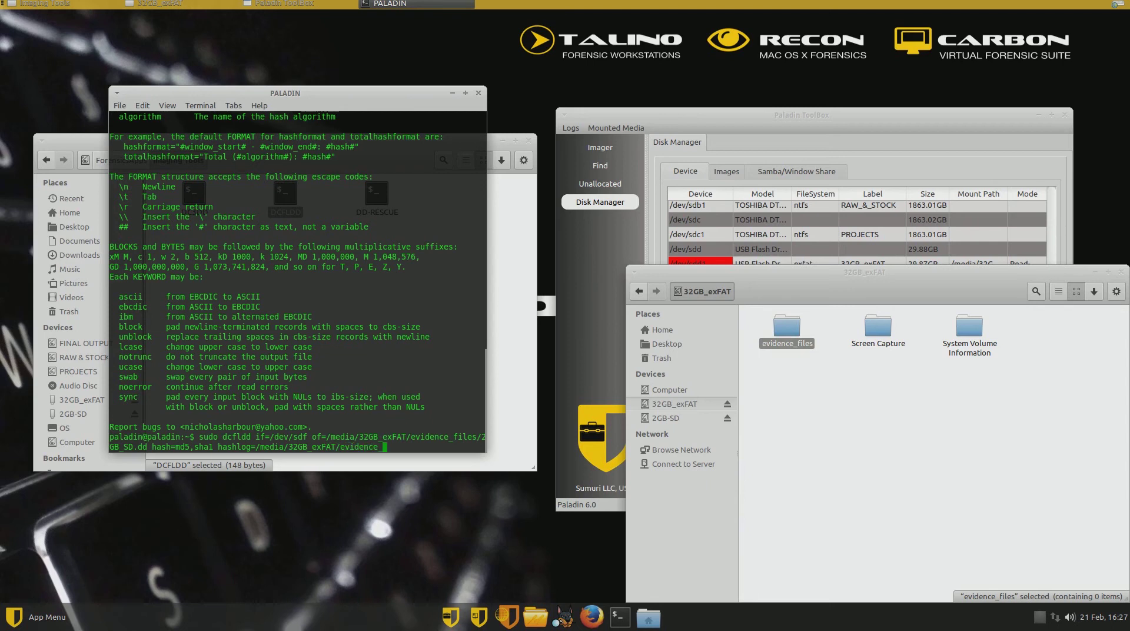
type("files/hashlog.txt")
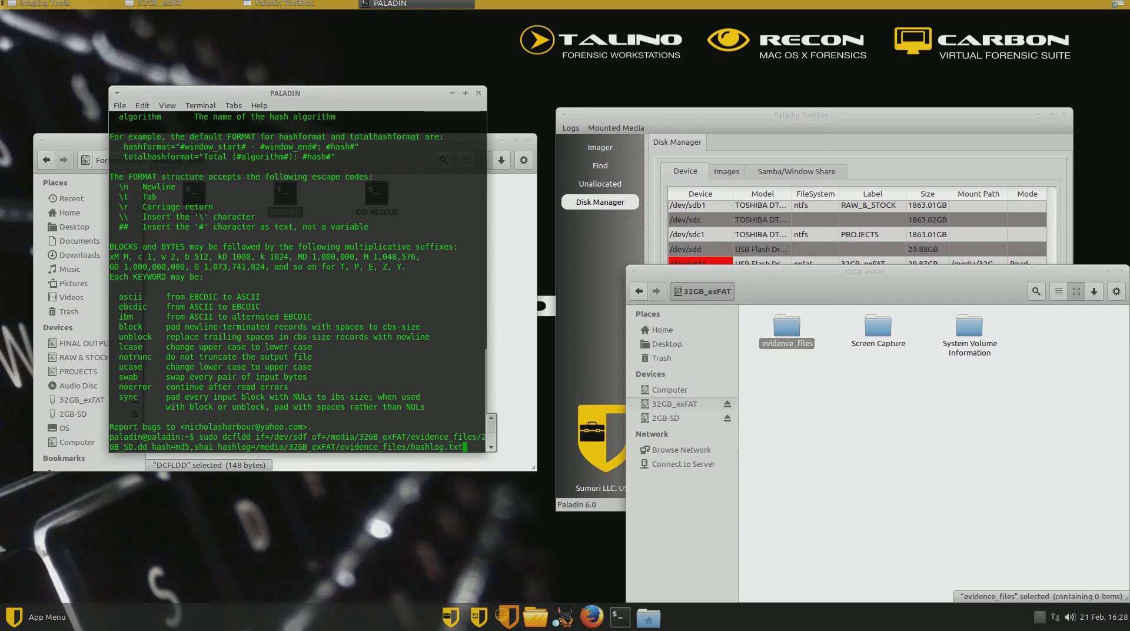
left_click_drag(468, 446, 485, 447)
key("Return")
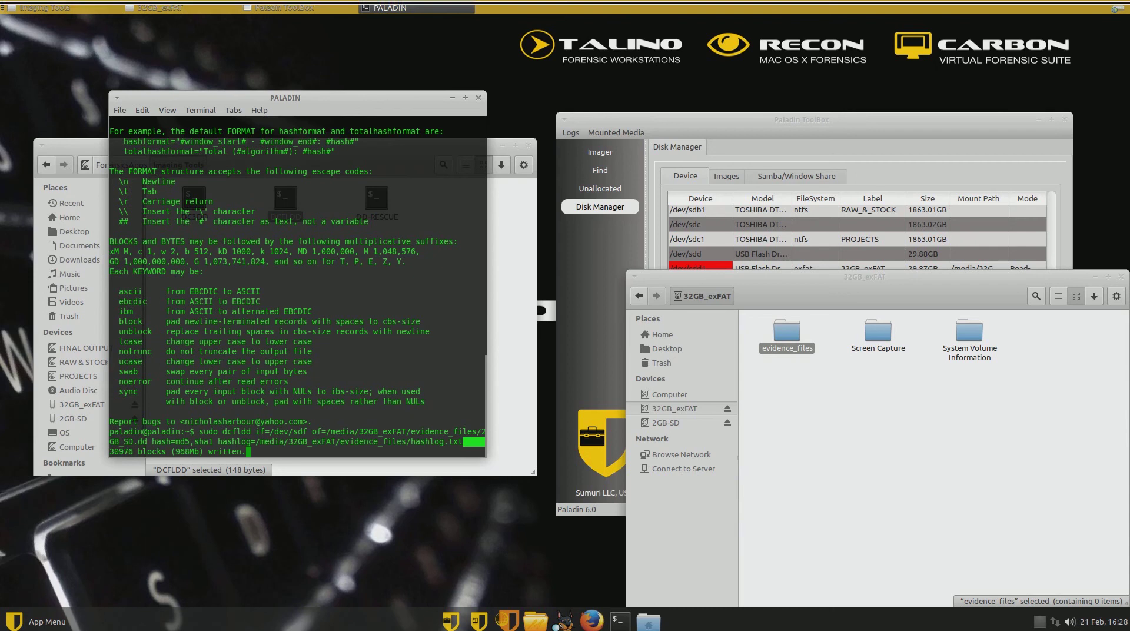
- Open the evidence_files folder on the 32GB_exFAT drive and examine the MD5 and SHA1 totals in hashlog.txt
left_click_drag(864, 272, 782, 180)
key("Return")
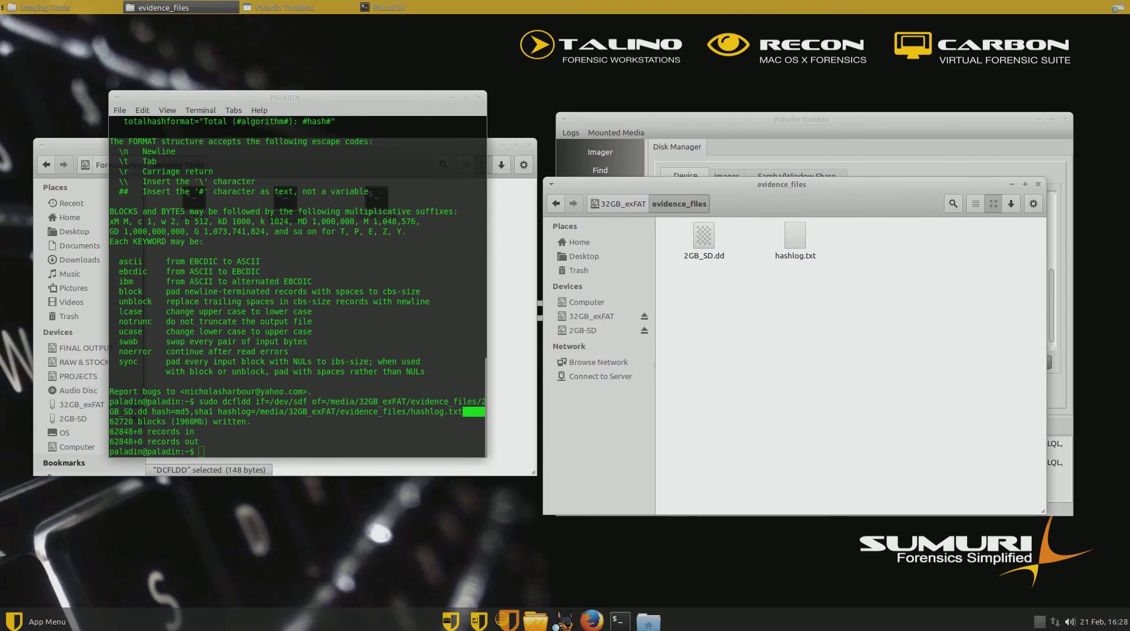
double_click(795, 240)
left_click_drag(615, 228, 588, 227)
left_click_drag(662, 239, 640, 238)
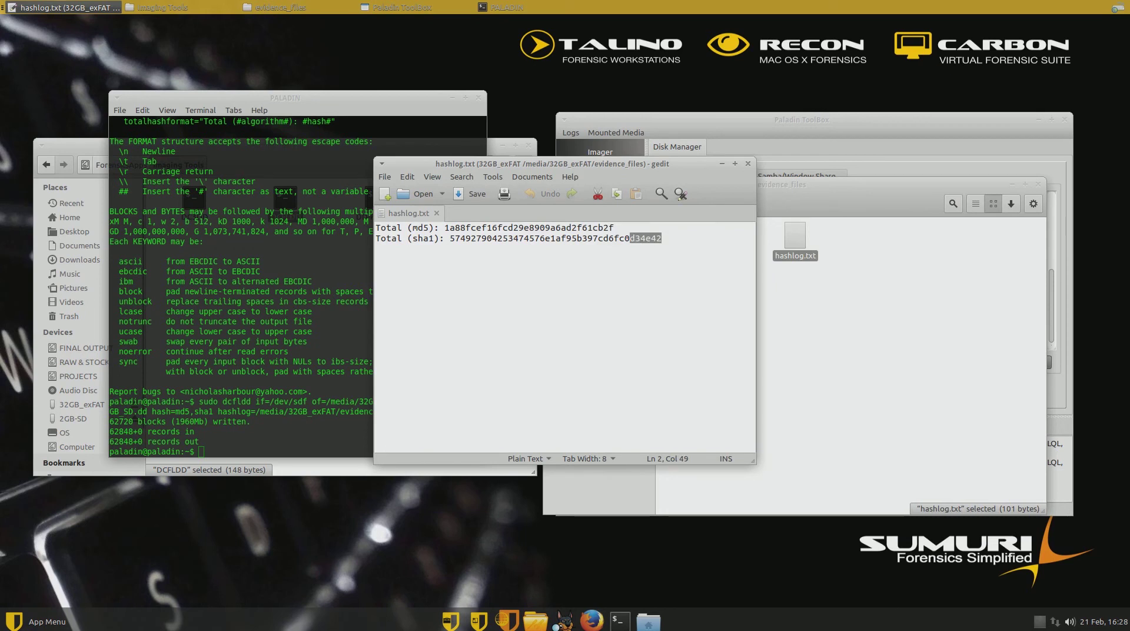
- Close the hash log, terminal and Imaging Tools windows, and move the evidence_files window over the Paladin ToolBox
key("ctrl+q")
key("alt+F4")
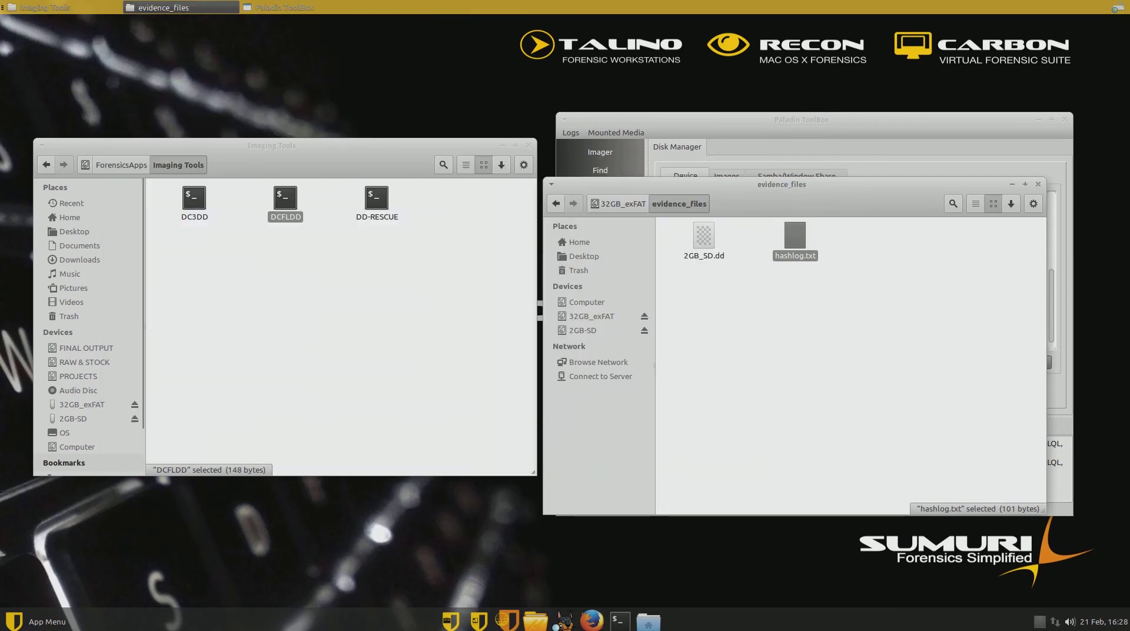
key("alt+Tab")
key("ctrl+w")
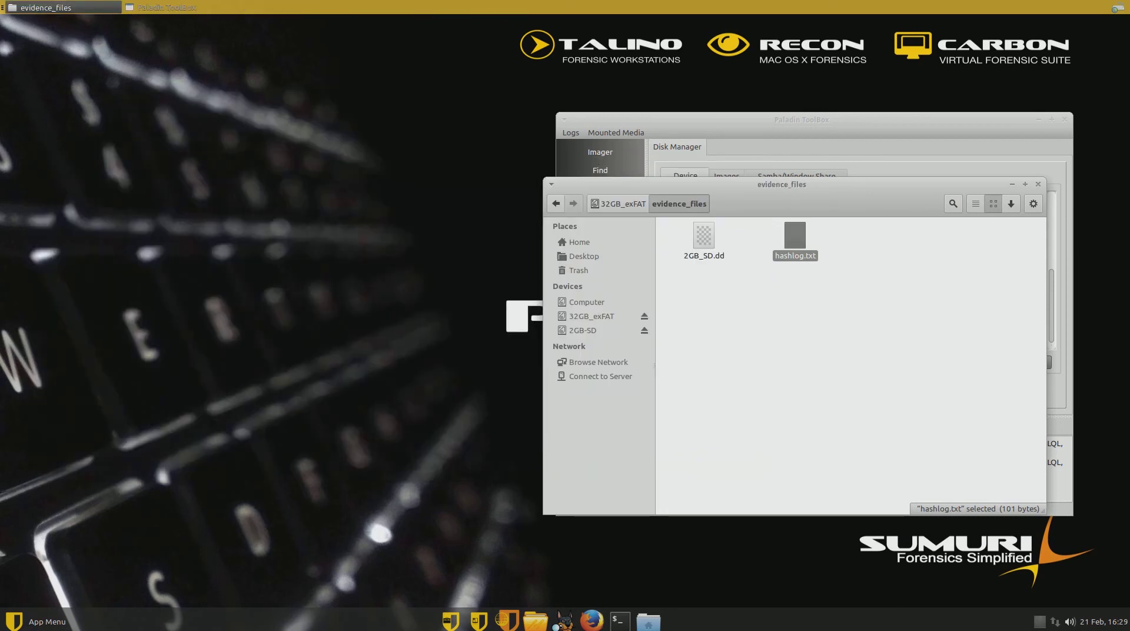
left_click_drag(781, 185, 266, 155)
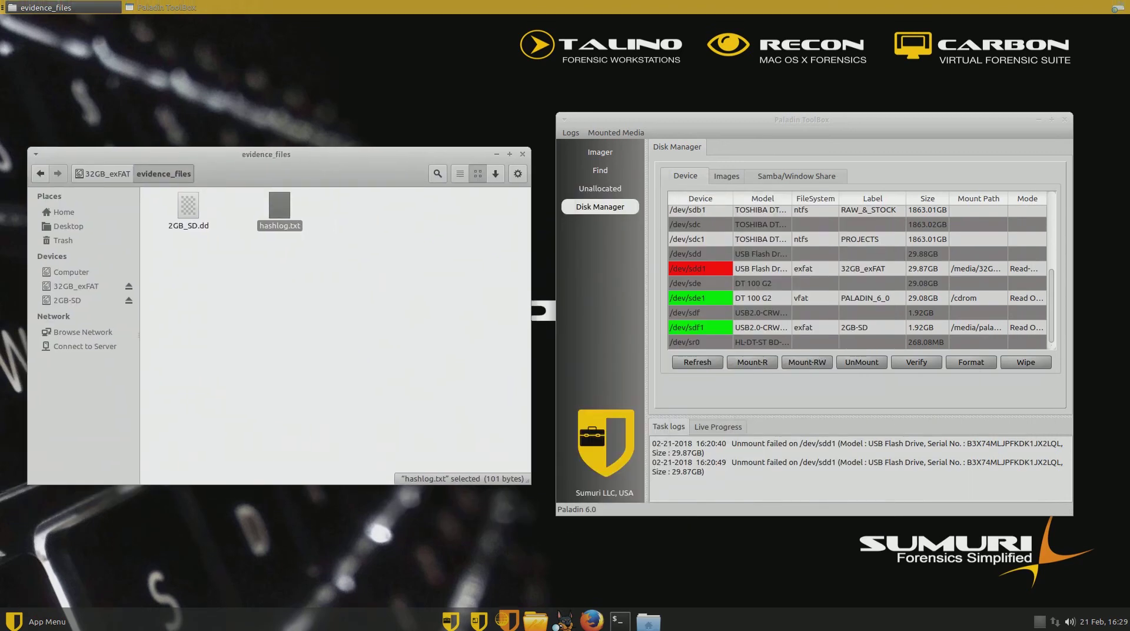
left_click_drag(266, 154, 817, 178)
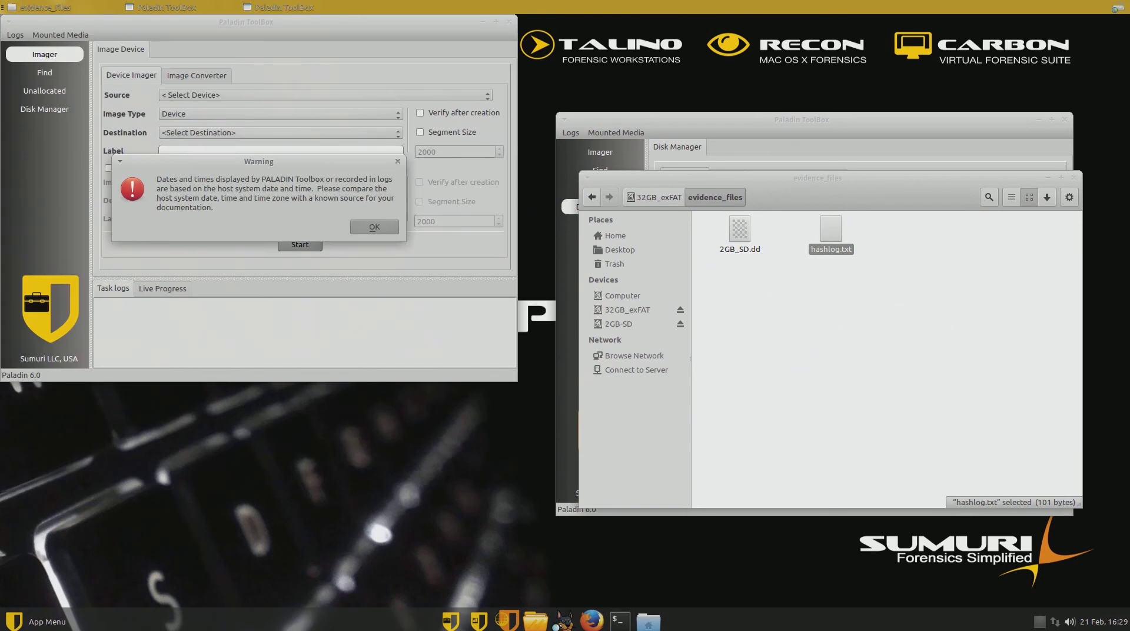
- Open a second Paladin ToolBox in the free desktop space and set the imaging source to /dev/sdf USB2.0-CRW-Combo 1.92GB
left_click(374, 227)
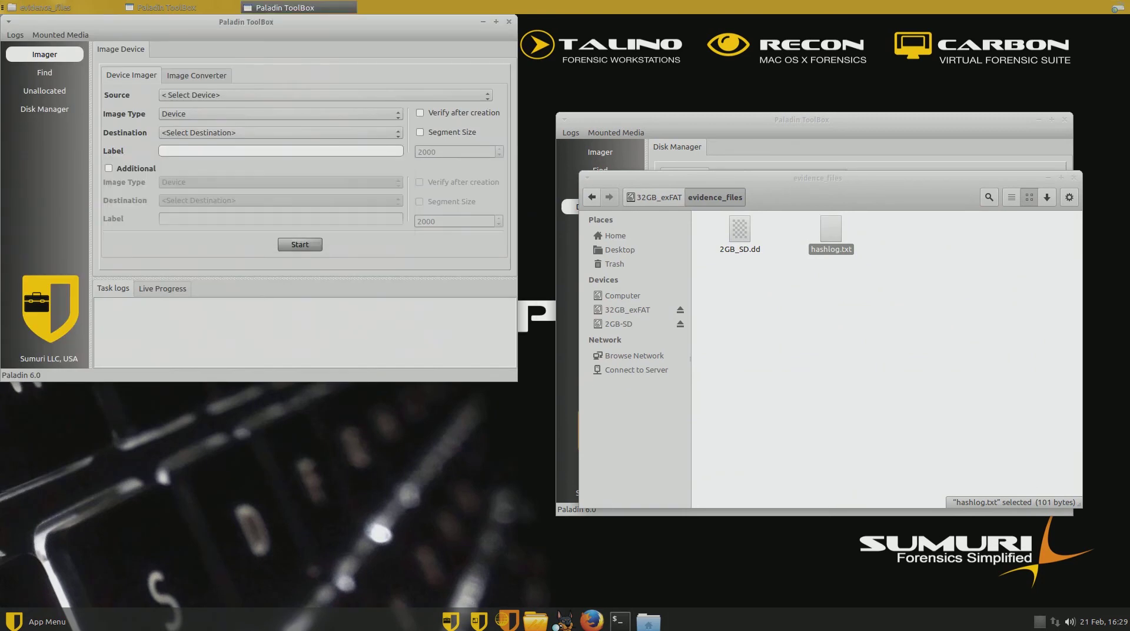
left_click_drag(246, 21, 272, 141)
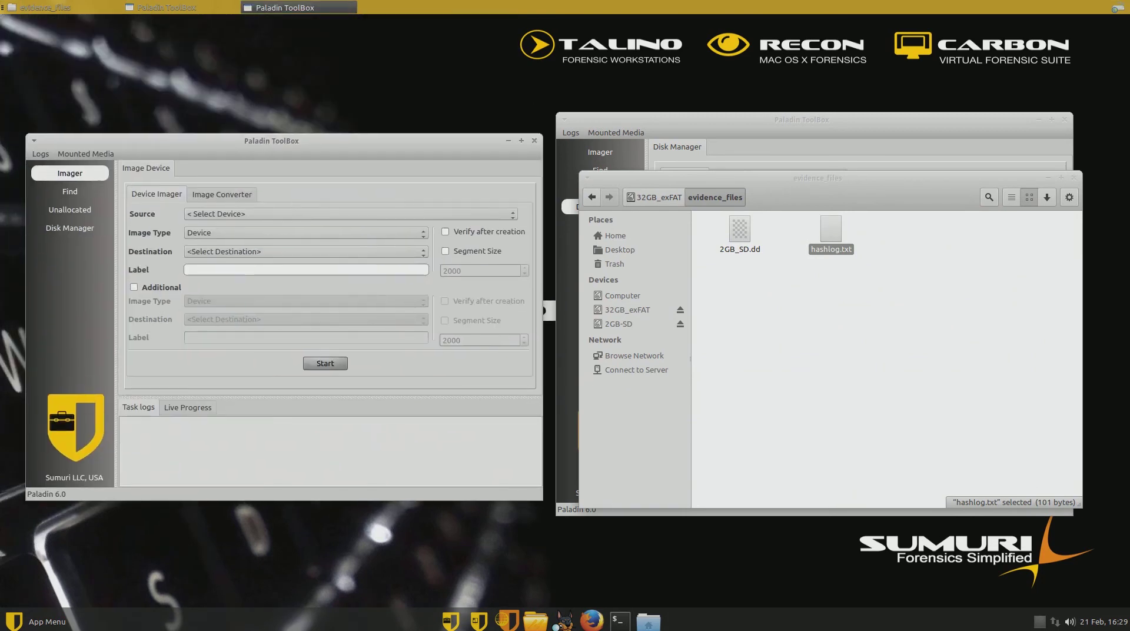
left_click(350, 213)
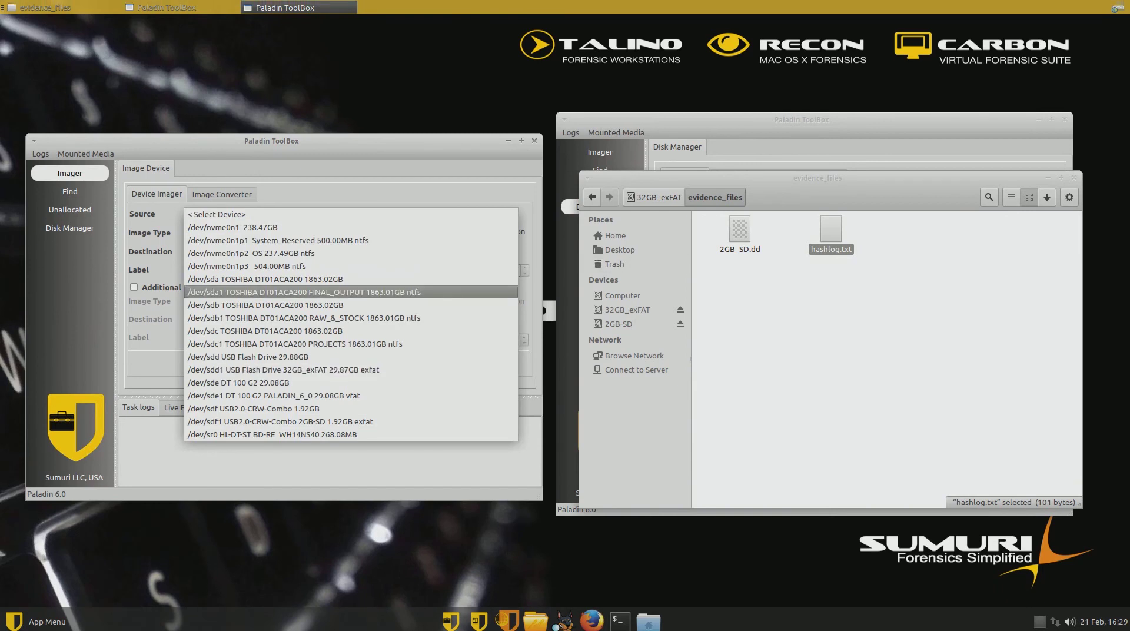
key("Escape")
left_click(350, 213)
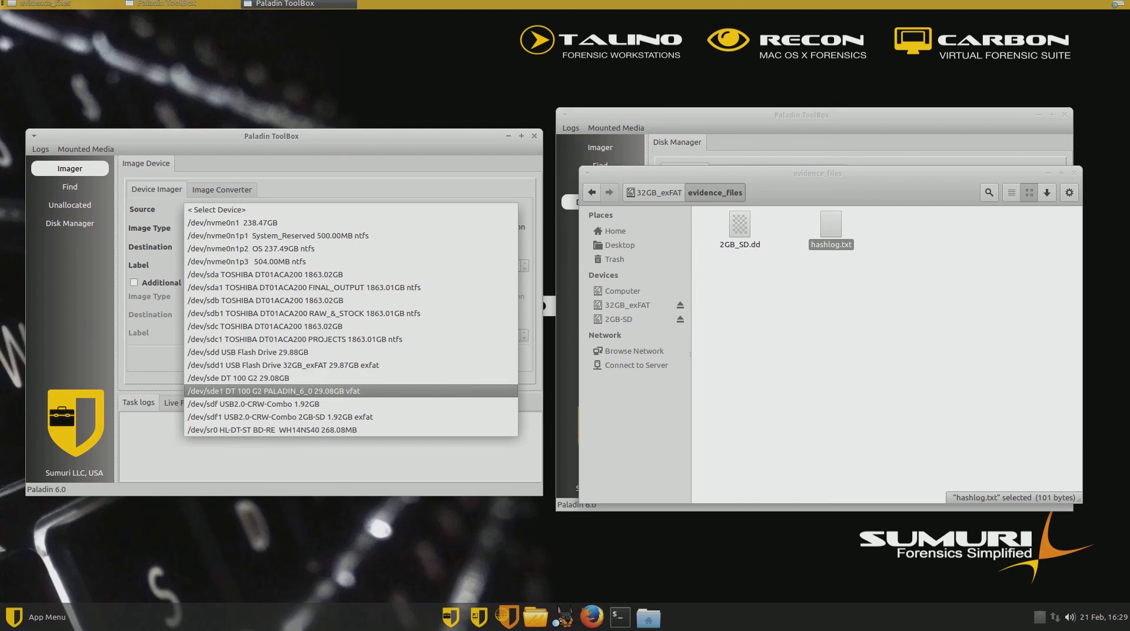
left_click(254, 404)
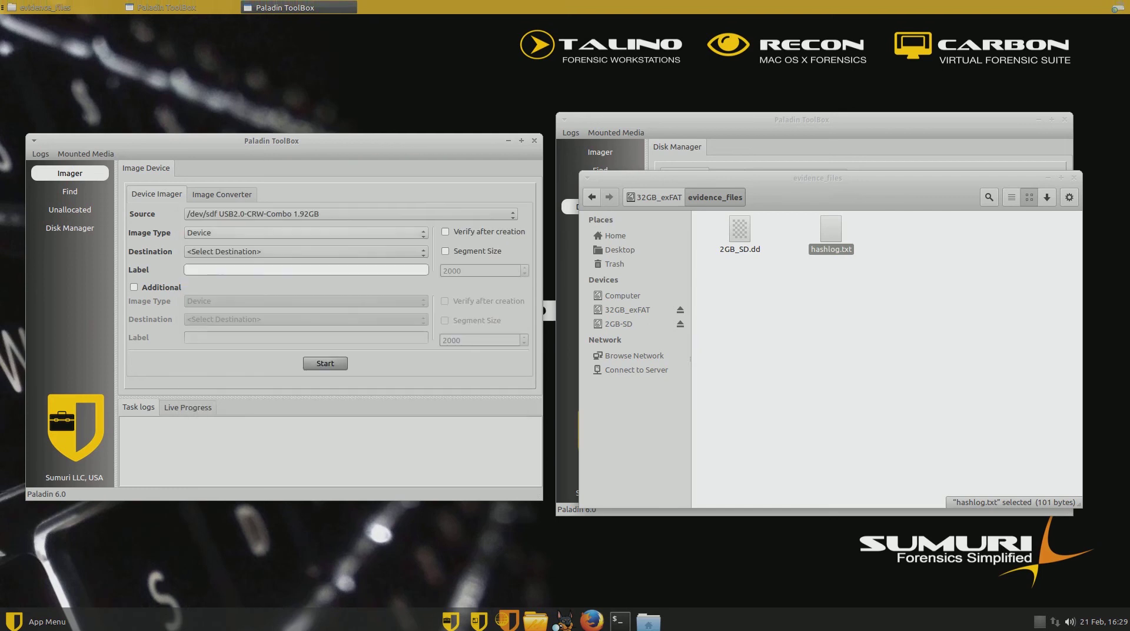
- Choose the EWF2 (Ex01) image type and enter case number week-2-1, evidence number 2018-2-21, the examiner's name and description 2GB SD
left_click(306, 227)
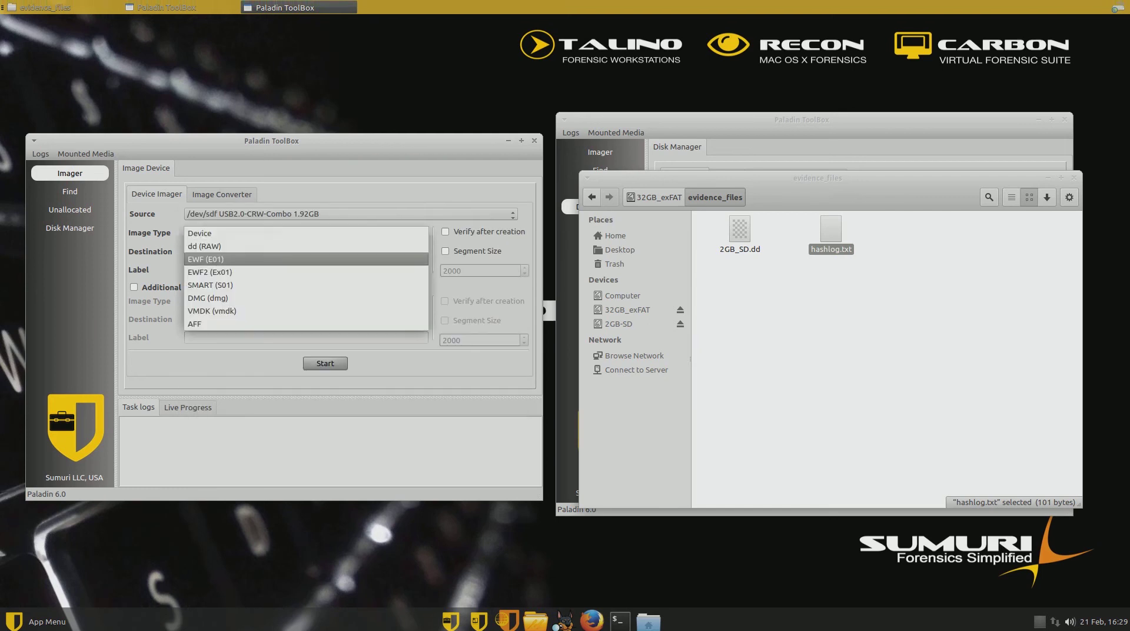
left_click(305, 272)
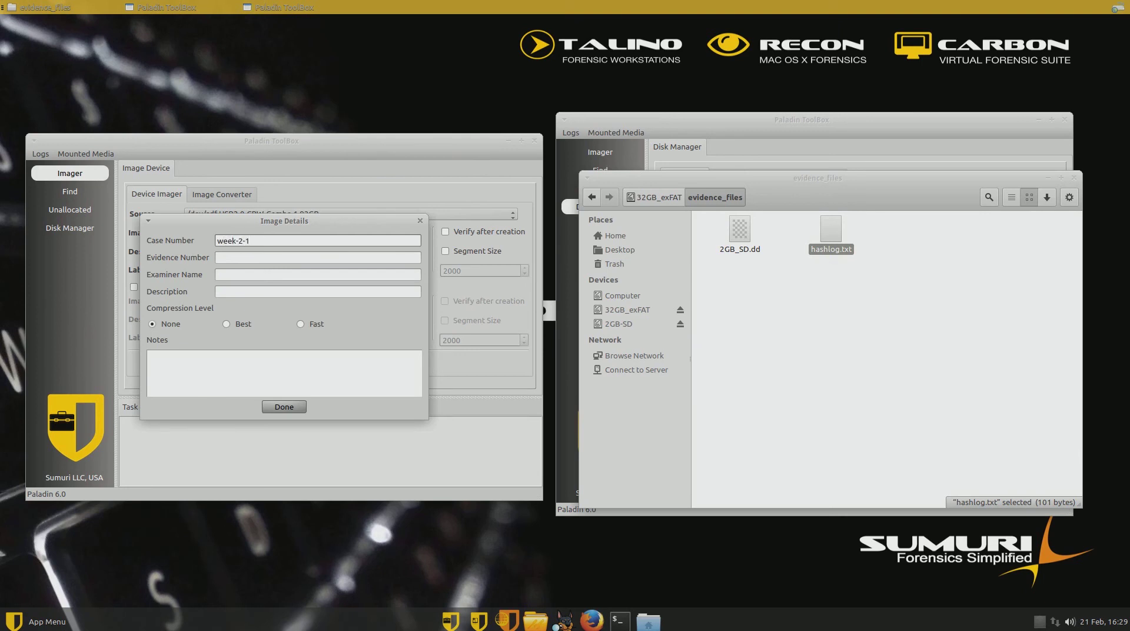
left_click(217, 257)
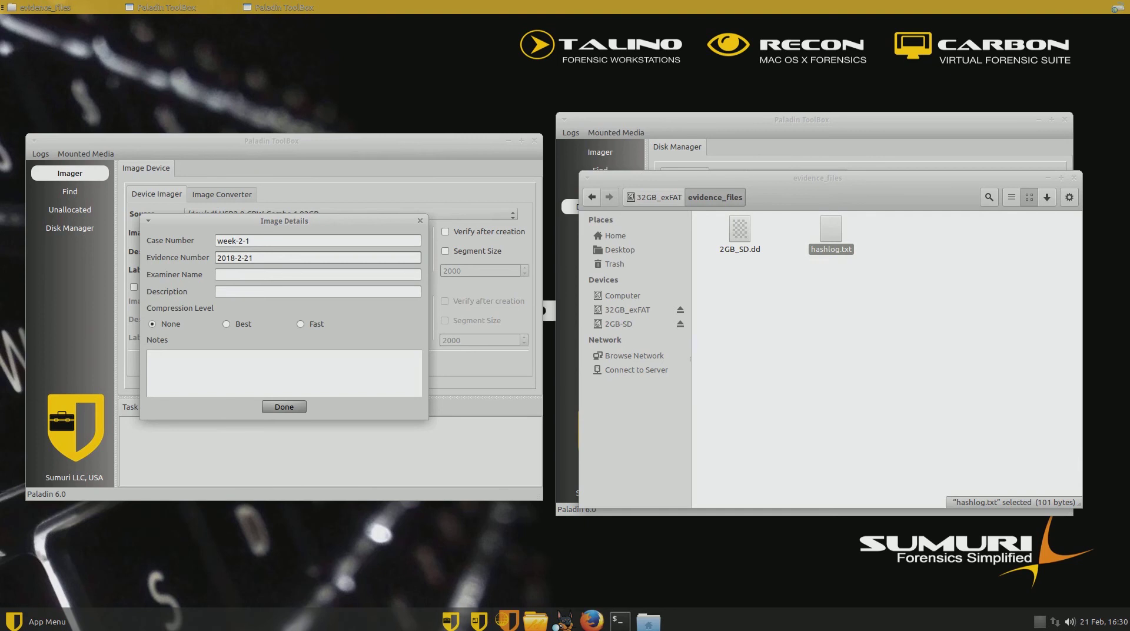
left_click(217, 275)
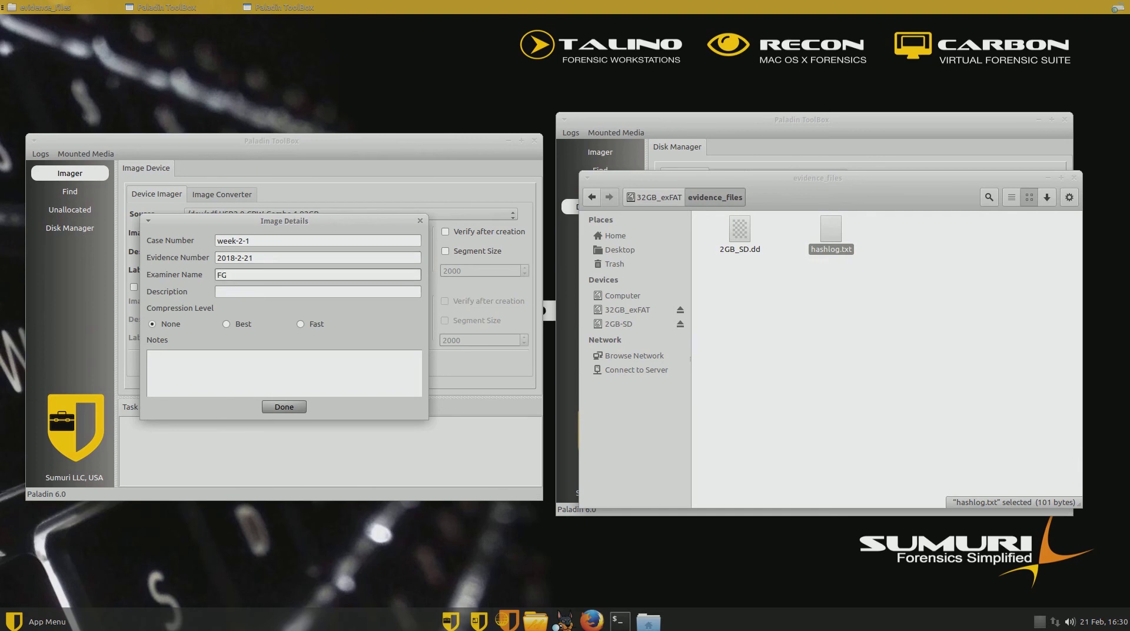
left_click(217, 292)
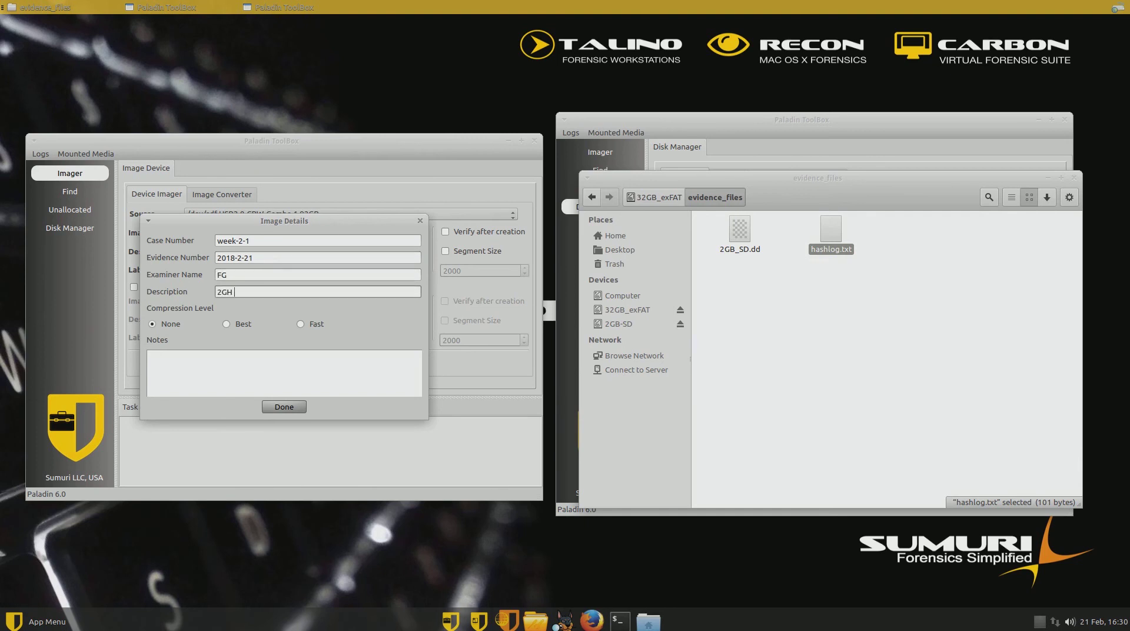
type("2GB SD")
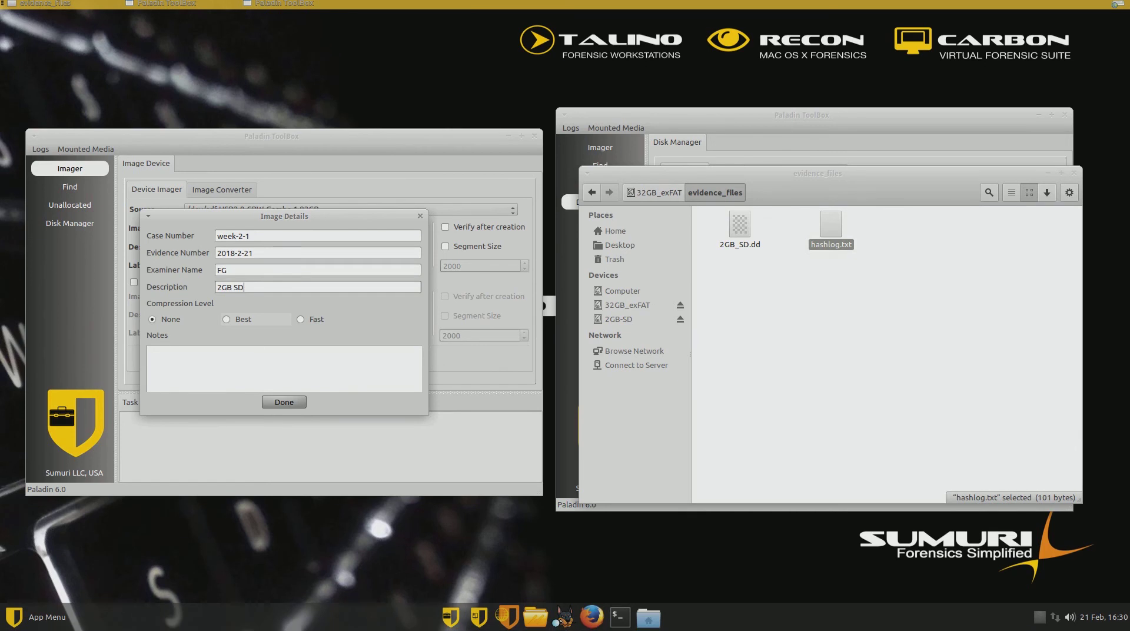
- Set the compression level to Fast, accept the image details and label the image 2GB SD
left_click(243, 324)
left_click(316, 319)
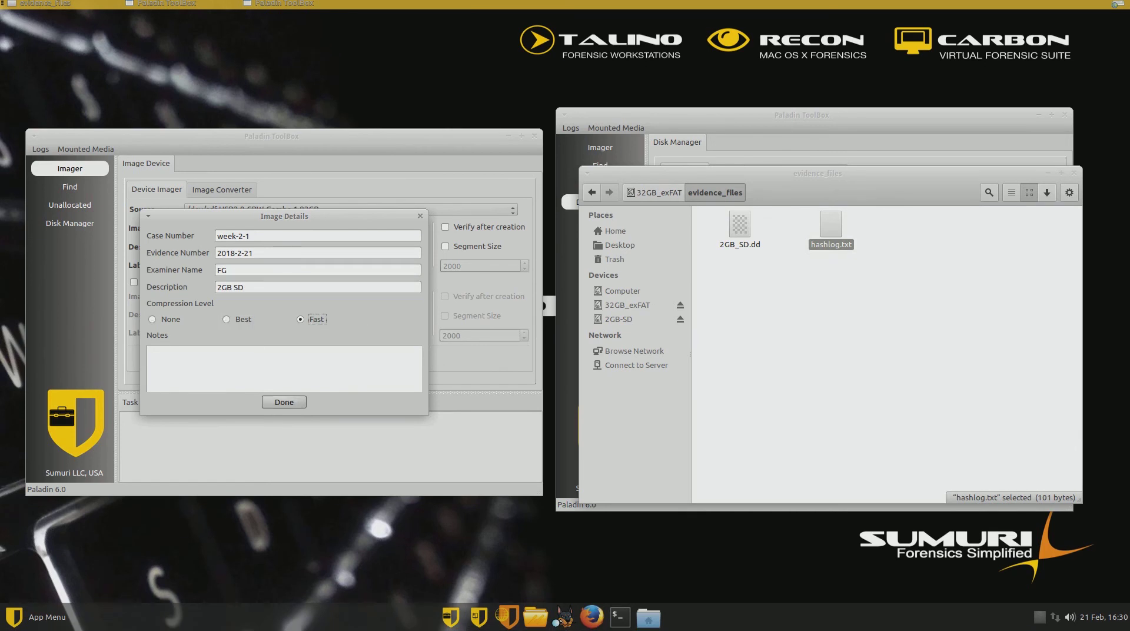
left_click(284, 402)
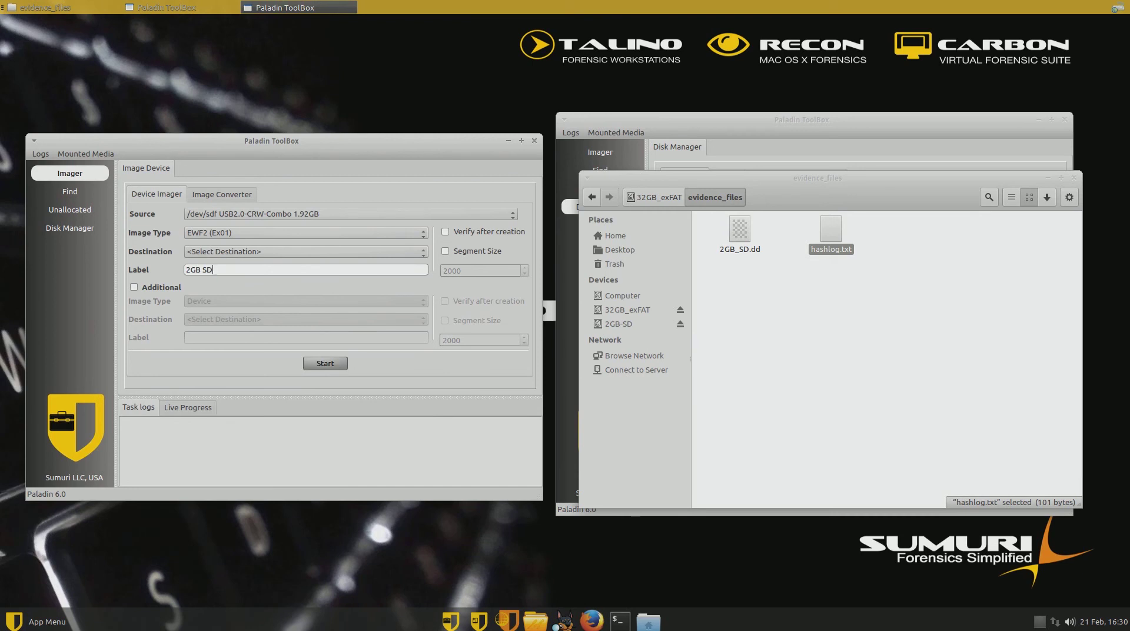
- Enable verification after creation for the image and set its segment size to 2048
key("Tab")
key("Tab")
key("space")
key("Tab")
key("Up")
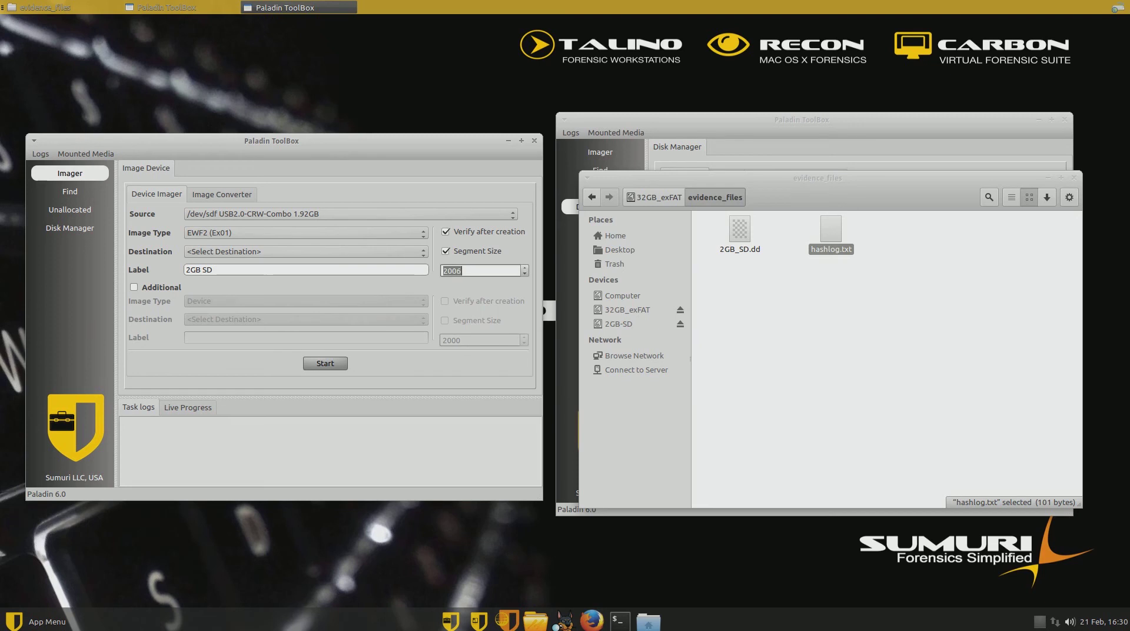
left_click_drag(463, 271, 452, 270)
type("2")
key("Tab")
key("Return")
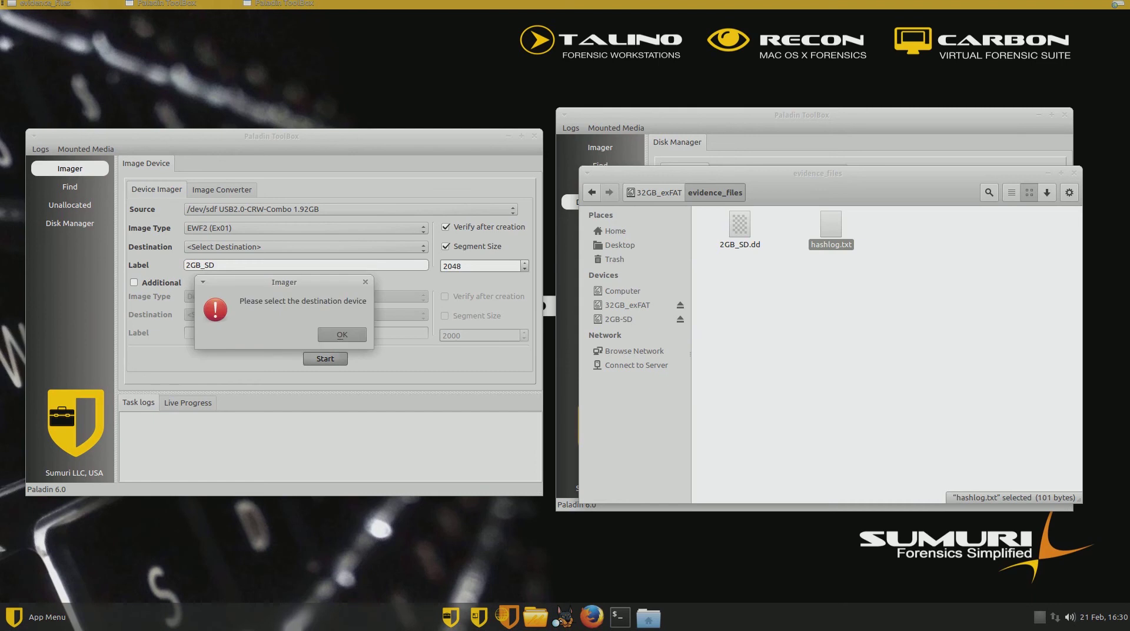
key("space")
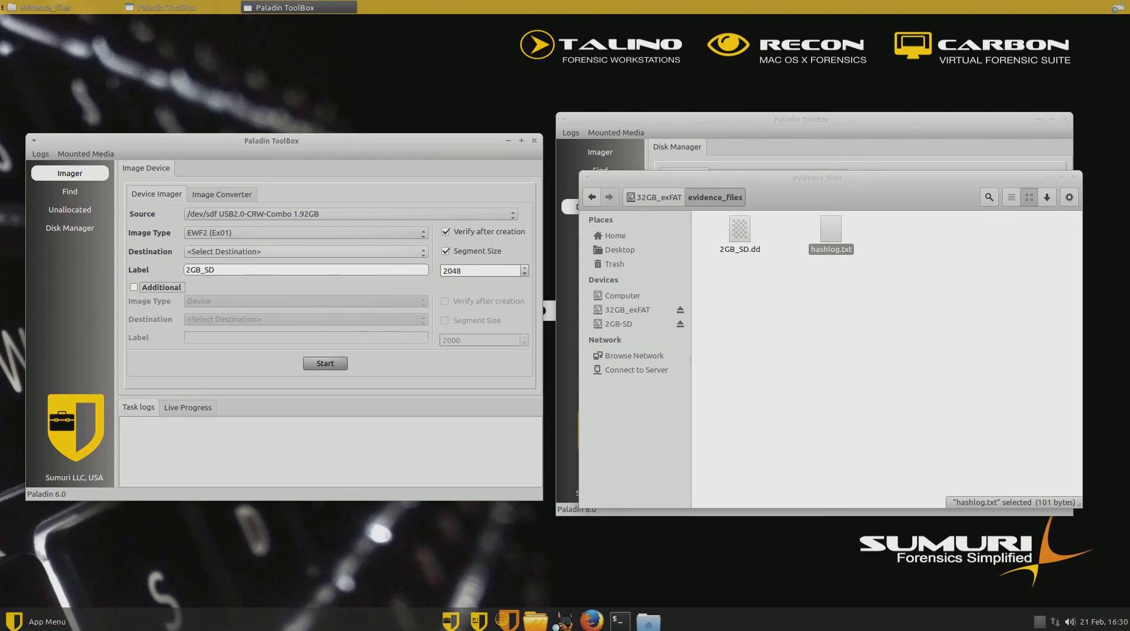
left_click(306, 251)
key("Down")
key("Down")
key("Down")
key("Down")
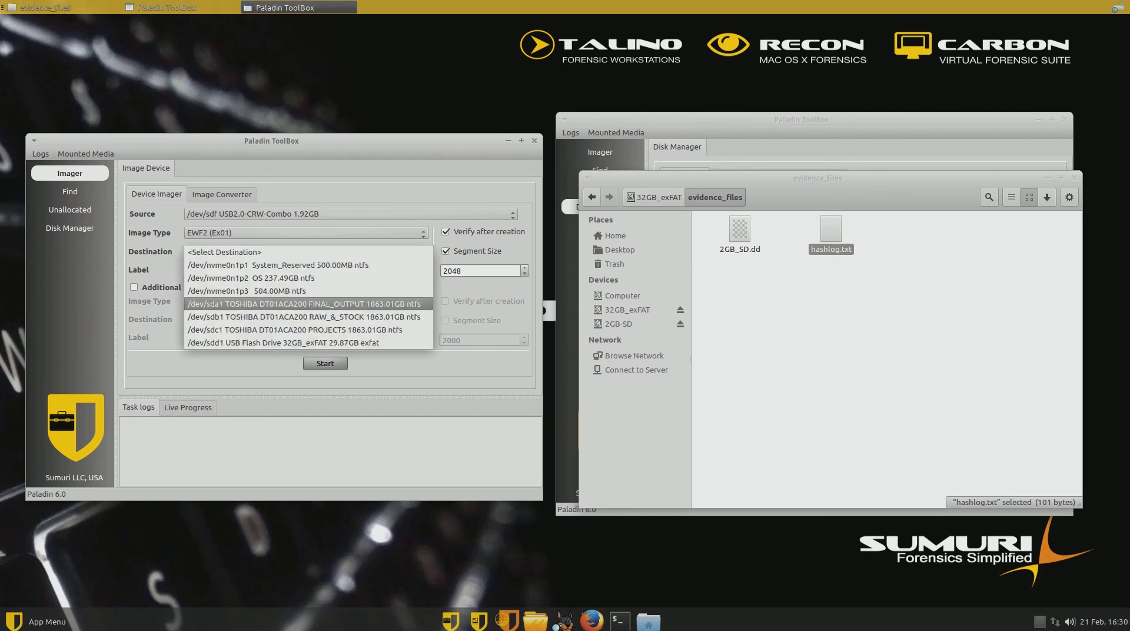
key("Up")
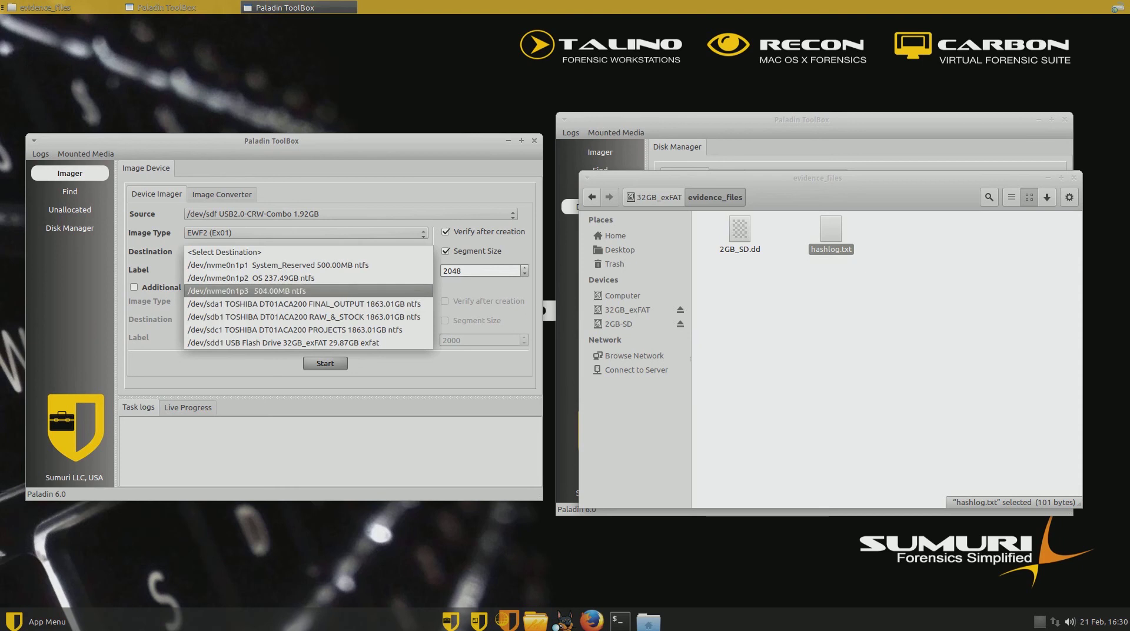
key("Down")
key("Down")
key("Down")
key("Down")
key("Up")
key("Up")
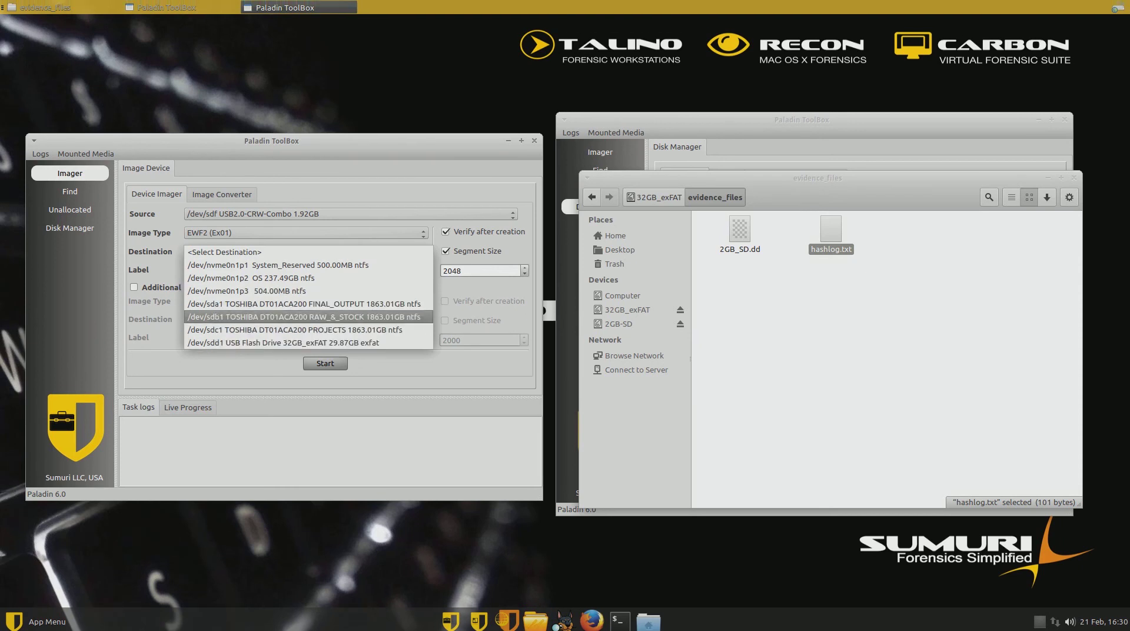
key("Escape")
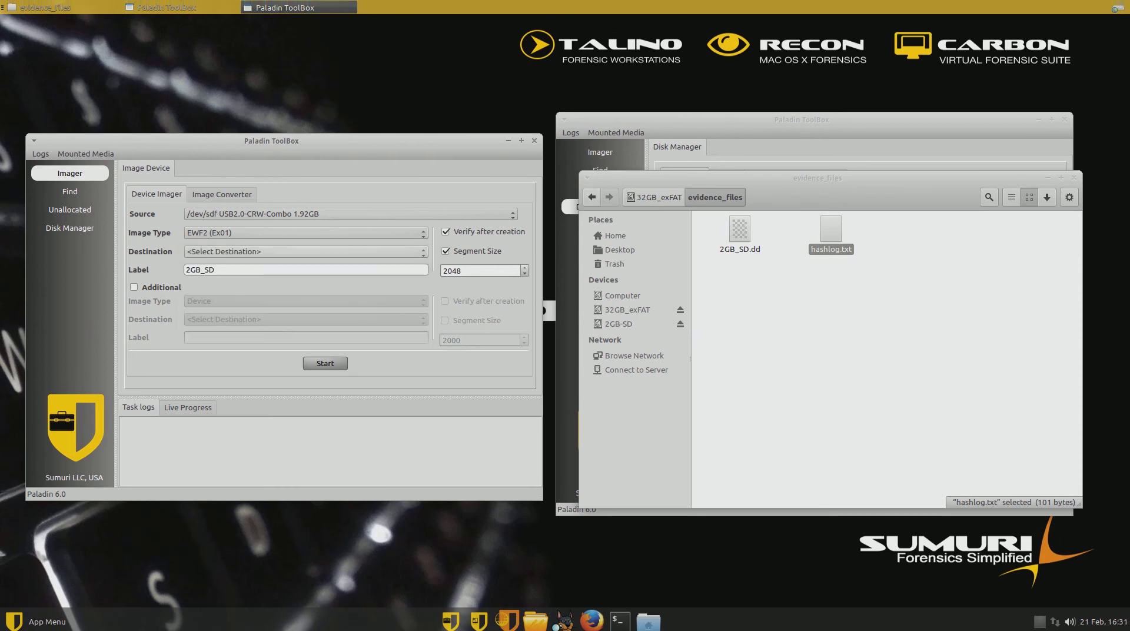
- Set the image destination to /dev/sdd1 USB Flash Drive 32GB_exFAT 29.87GB exfat and start the imaging
key("space")
key("Down")
key("Down")
key("Down")
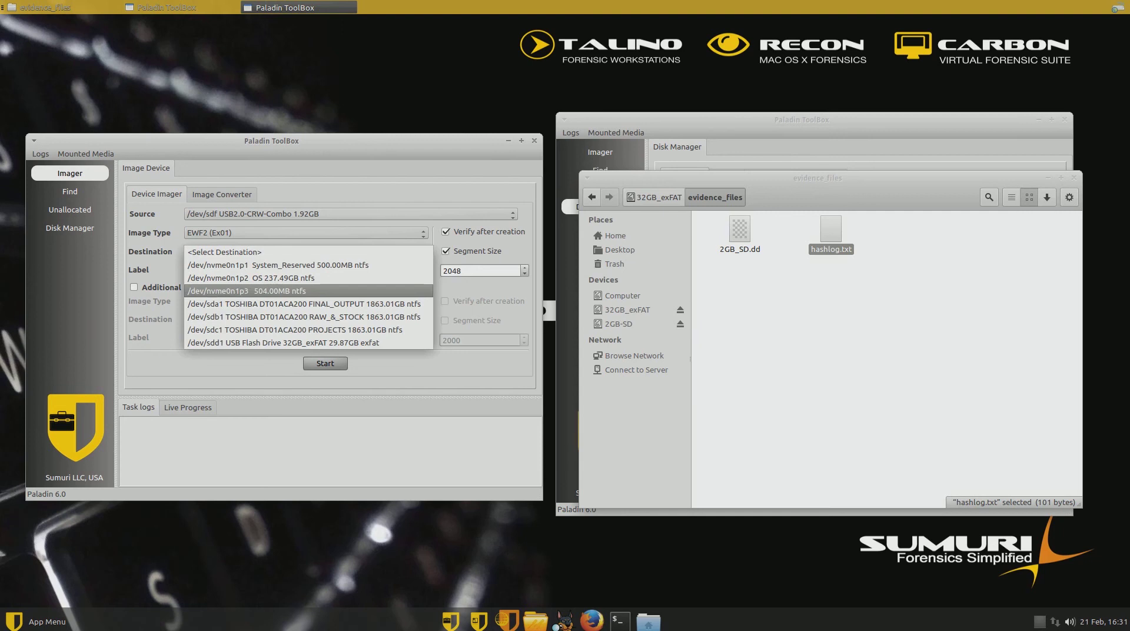
key("Down")
key("Down")
key("Down")
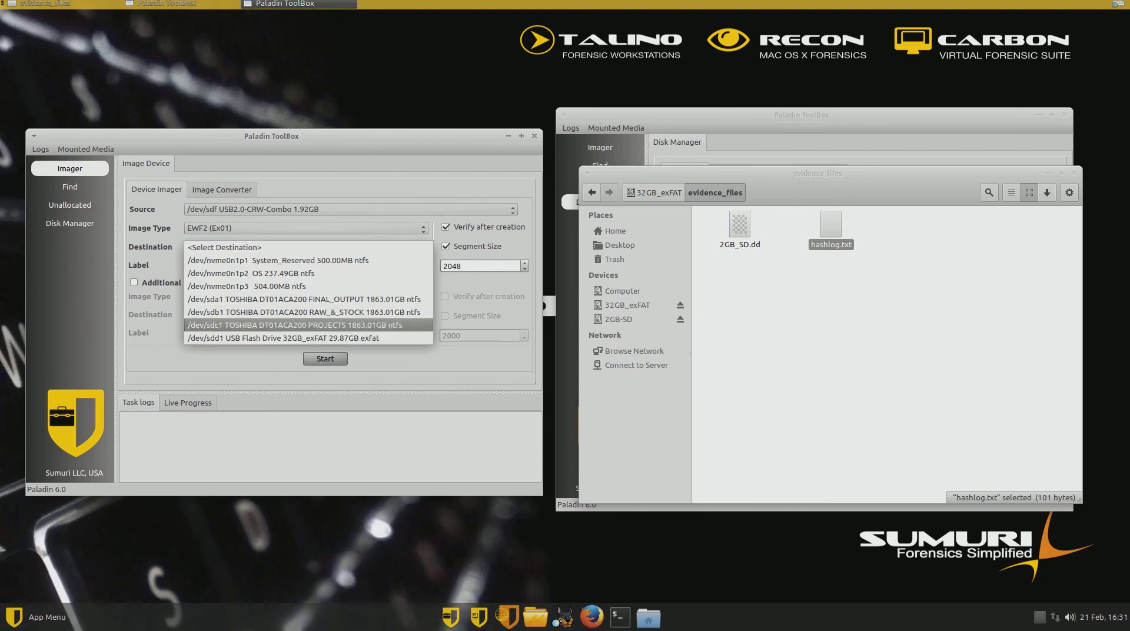
key("Down")
key("Return")
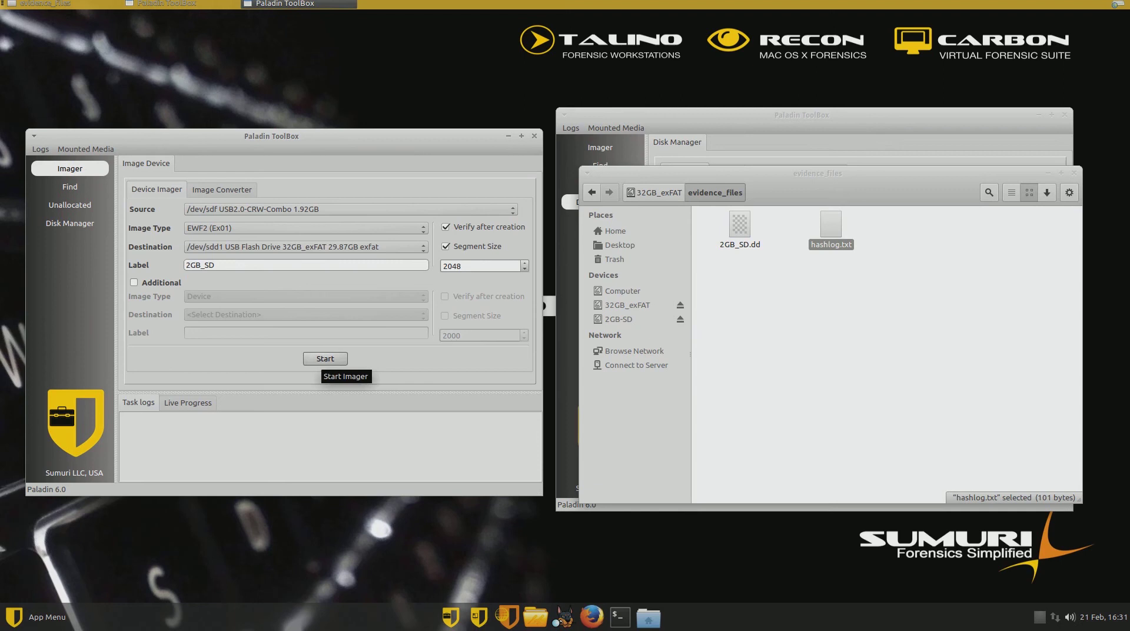
left_click(325, 358)
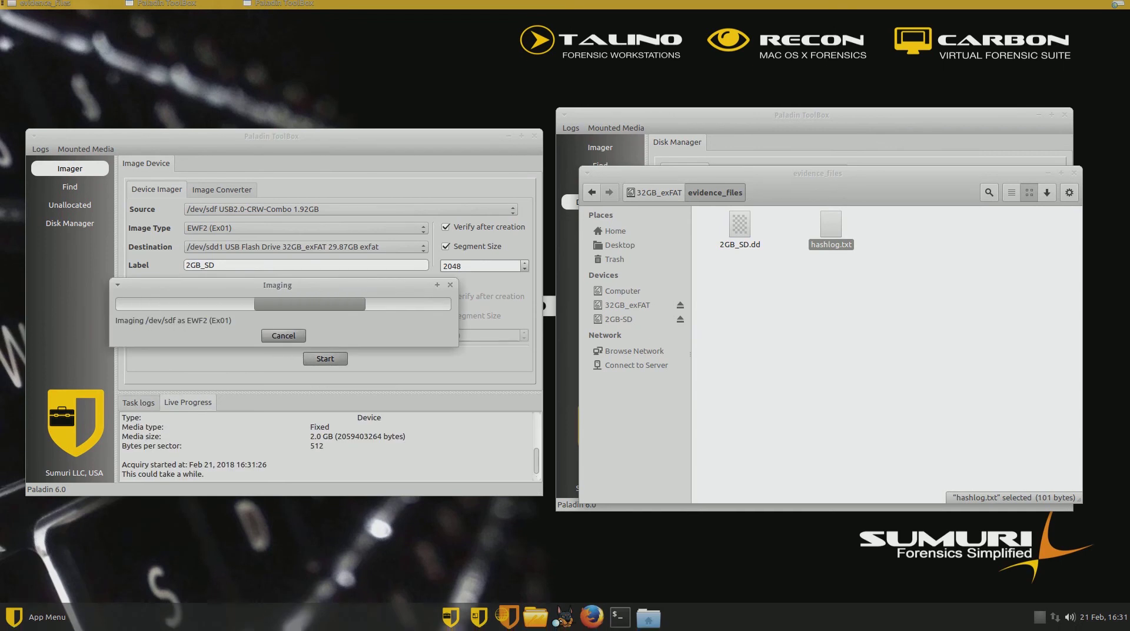
- Open the 2GB_SD folder on the 32GB_exFAT drive and read through the 2GB_SD.complete.log window from imaging command to verify logs
key("alt+Up")
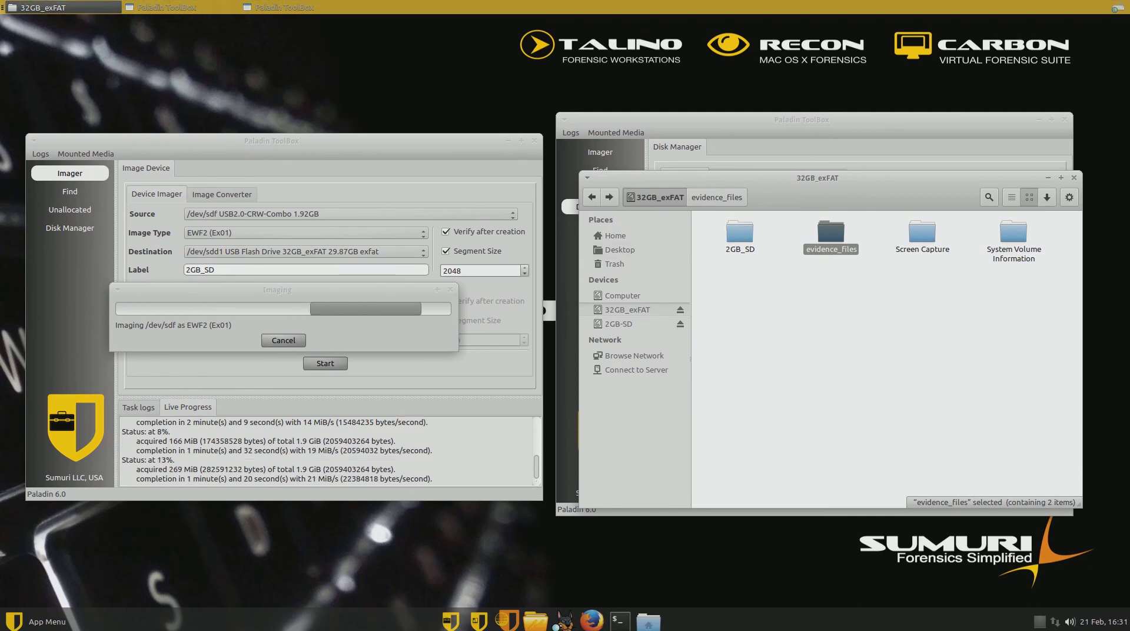
double_click(740, 233)
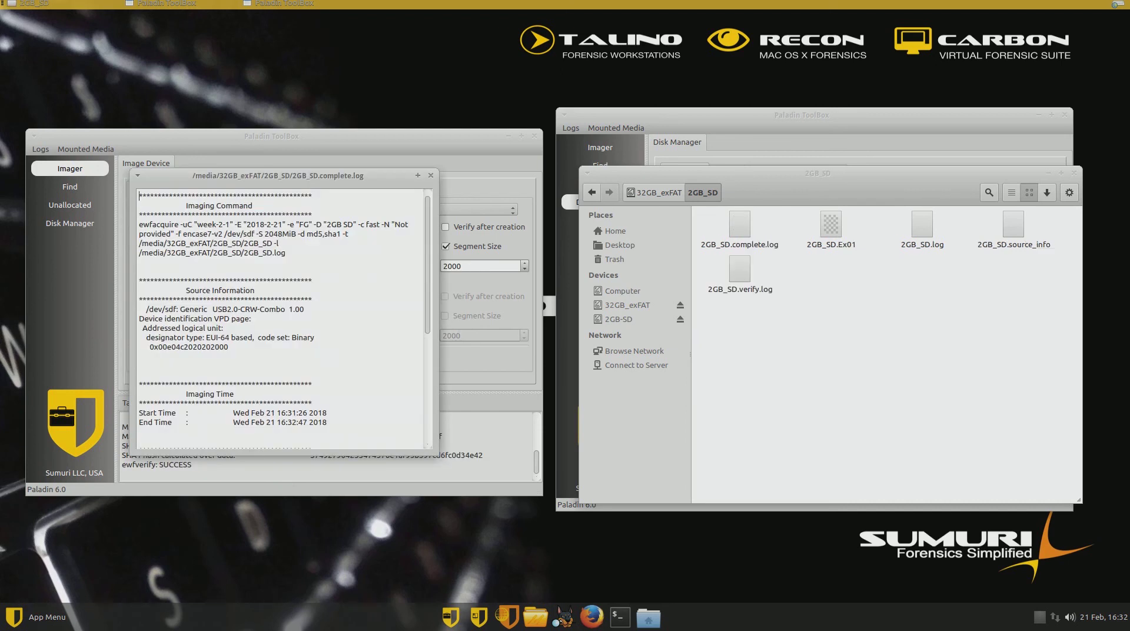
left_click_drag(278, 175, 250, 88)
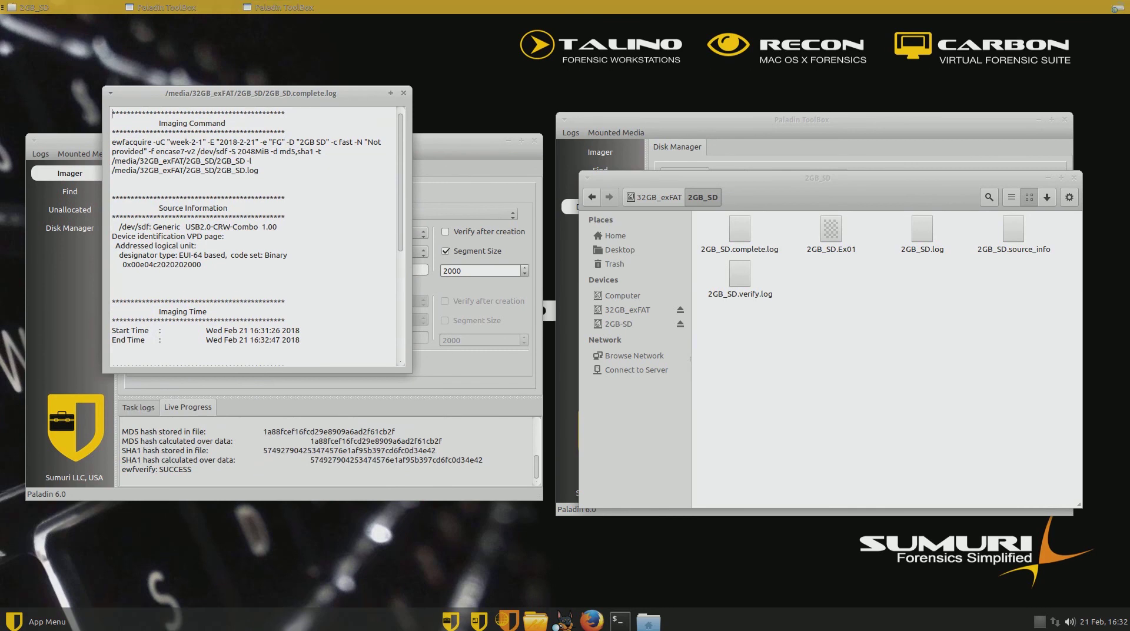
scroll(253, 236, "down", 2)
scroll(253, 236, "up", 1)
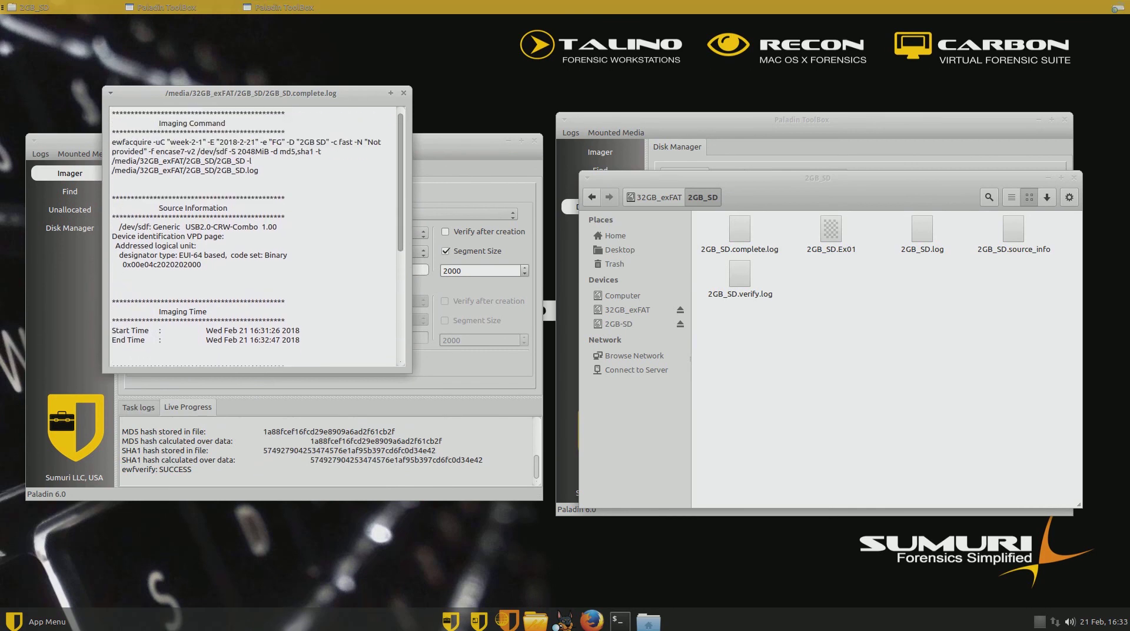
scroll(253, 235, "down", 2)
scroll(253, 236, "down", 5)
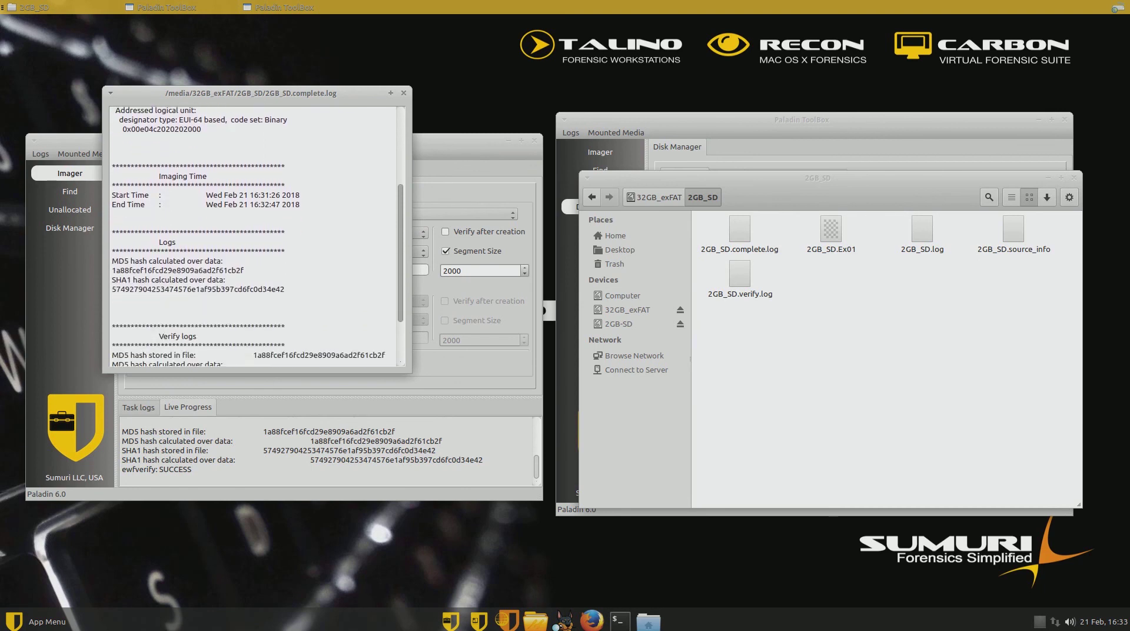
scroll(253, 236, "down", 1)
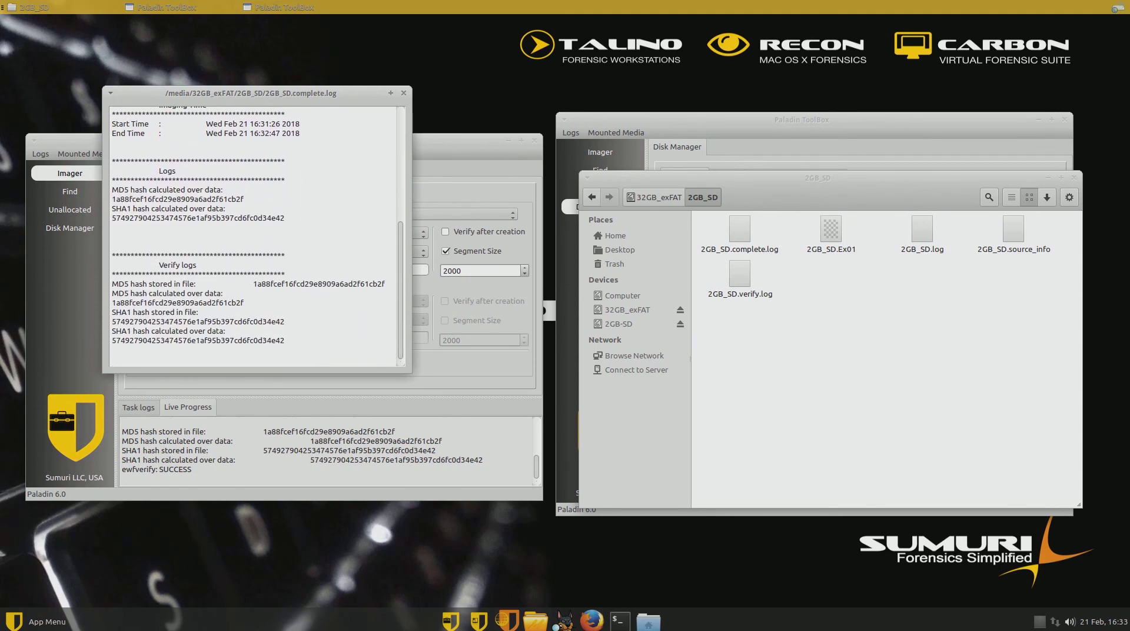
- Highlight the ends of the calculated MD5 and SHA1 hashes in the Logs section of 2GB_SD.complete.log
left_click_drag(244, 199, 219, 199)
left_click_drag(286, 218, 258, 218)
left_click_drag(250, 93, 243, 105)
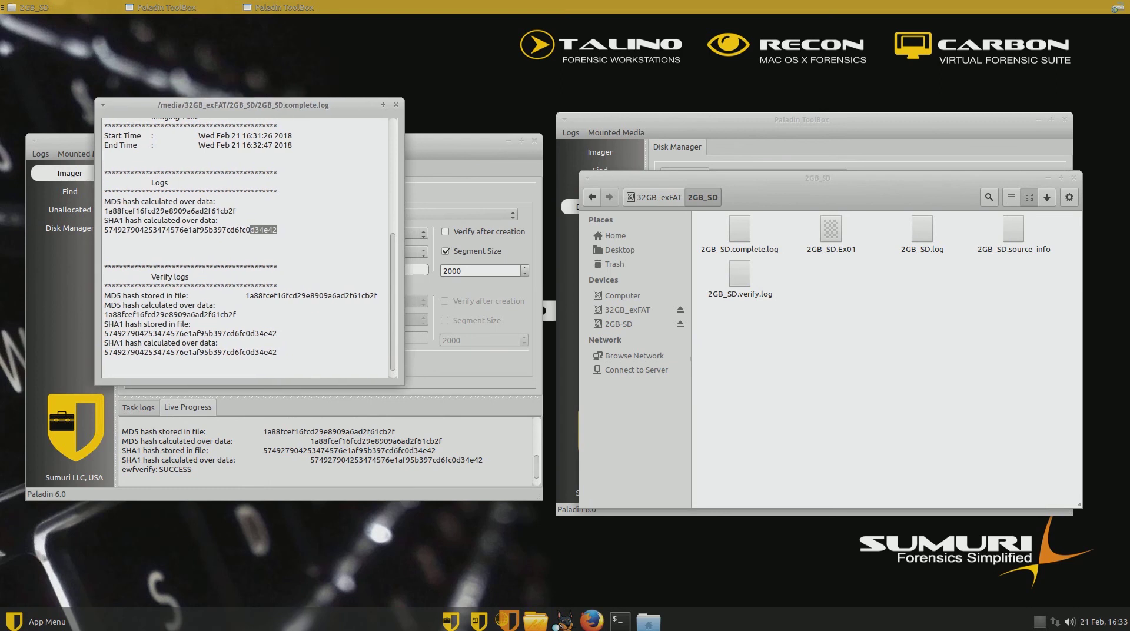
left_click_drag(237, 210, 208, 211)
left_click_drag(278, 229, 251, 230)
left_click(765, 264)
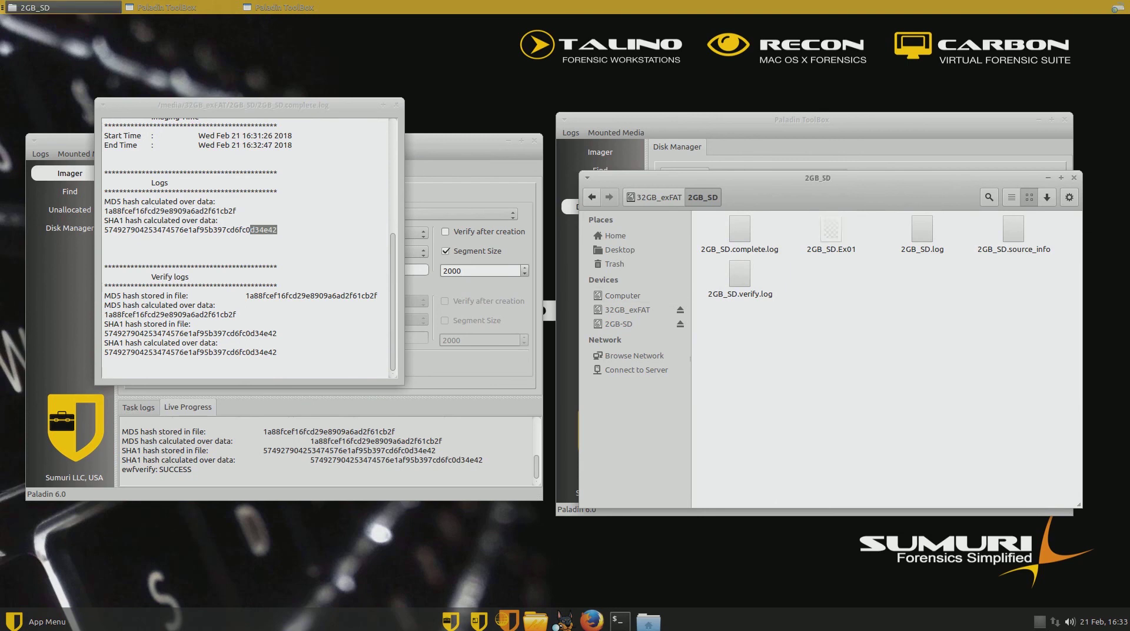
- Compare the MD5 and SHA1 hashes under Verify logs with those under Logs, and close 2GB_SD.complete.log
left_click_drag(236, 314, 211, 314)
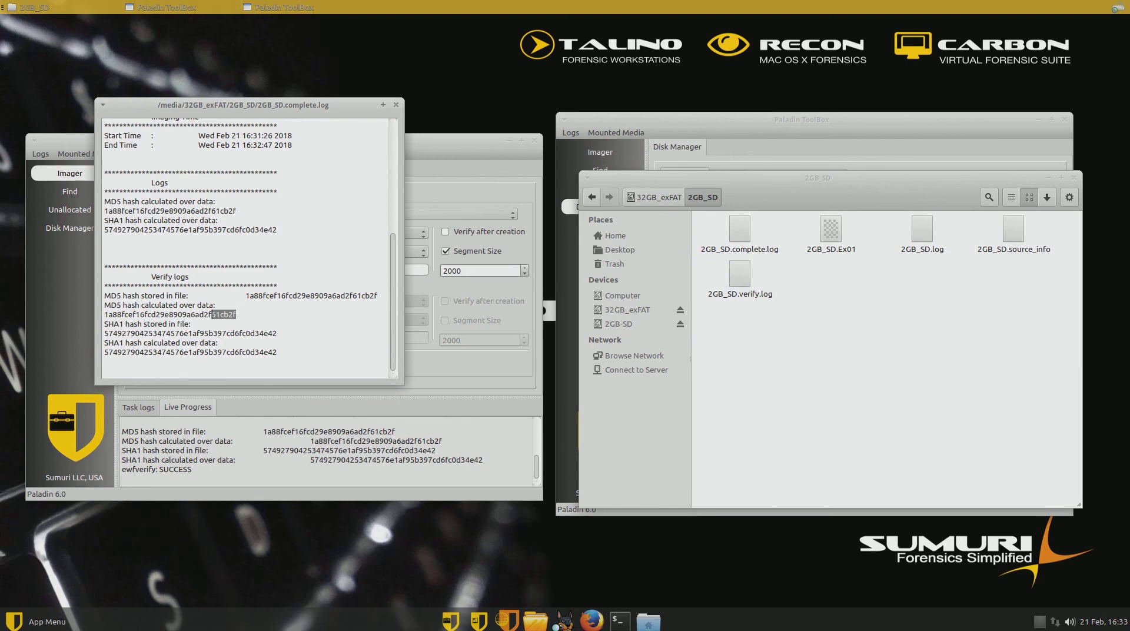
left_click_drag(236, 210, 211, 211)
left_click_drag(277, 328, 250, 329)
left_click_drag(277, 230, 251, 229)
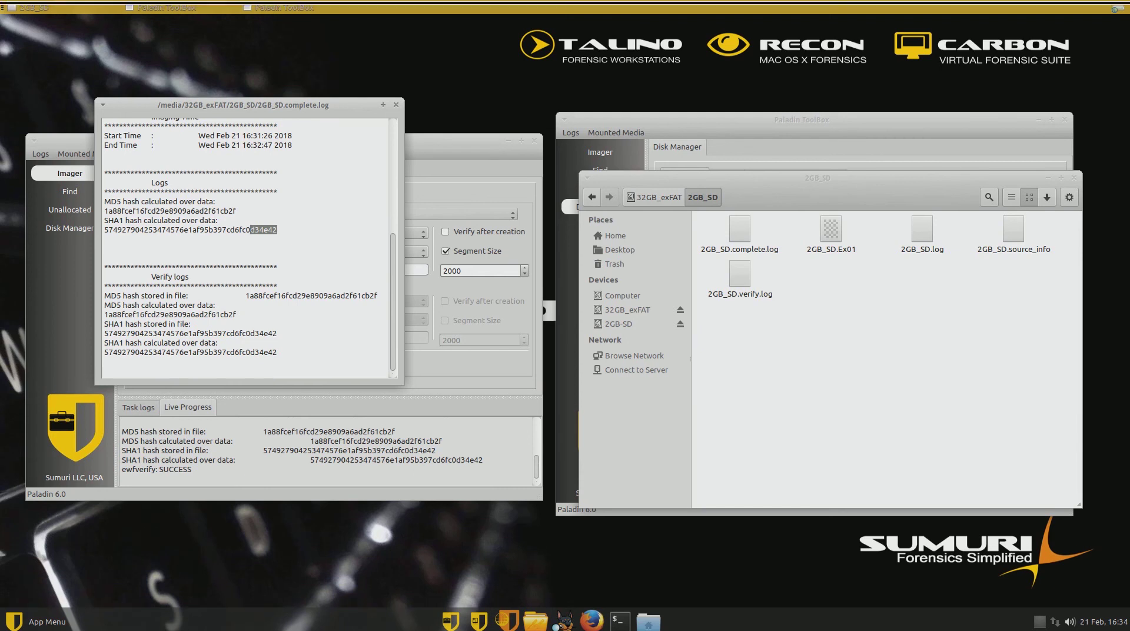
left_click(189, 295)
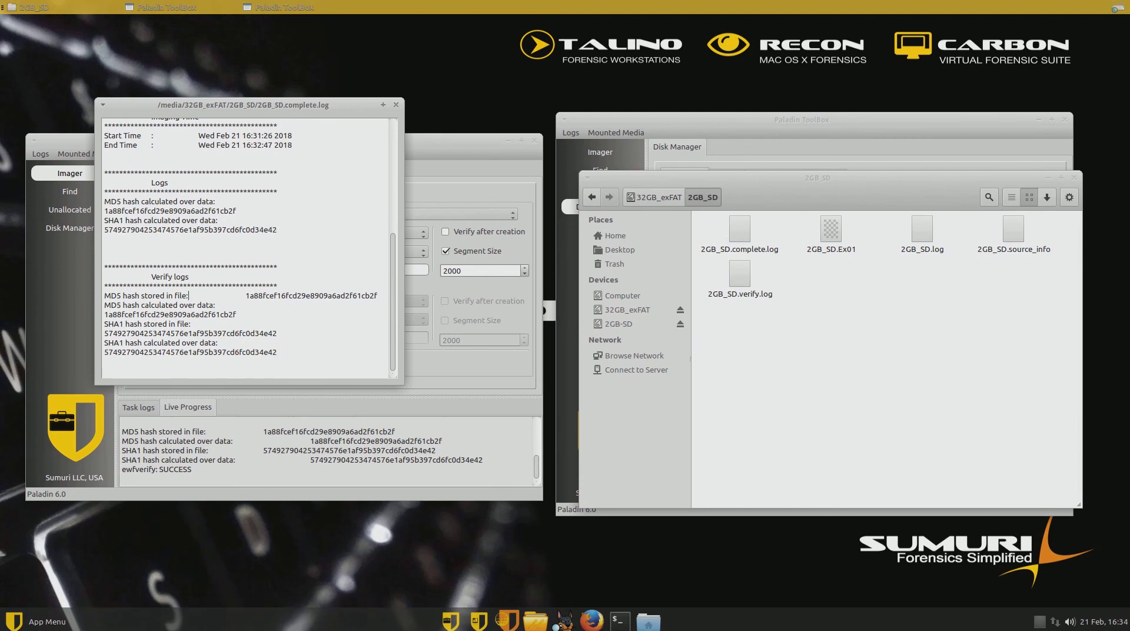
left_click_drag(188, 295, 140, 305)
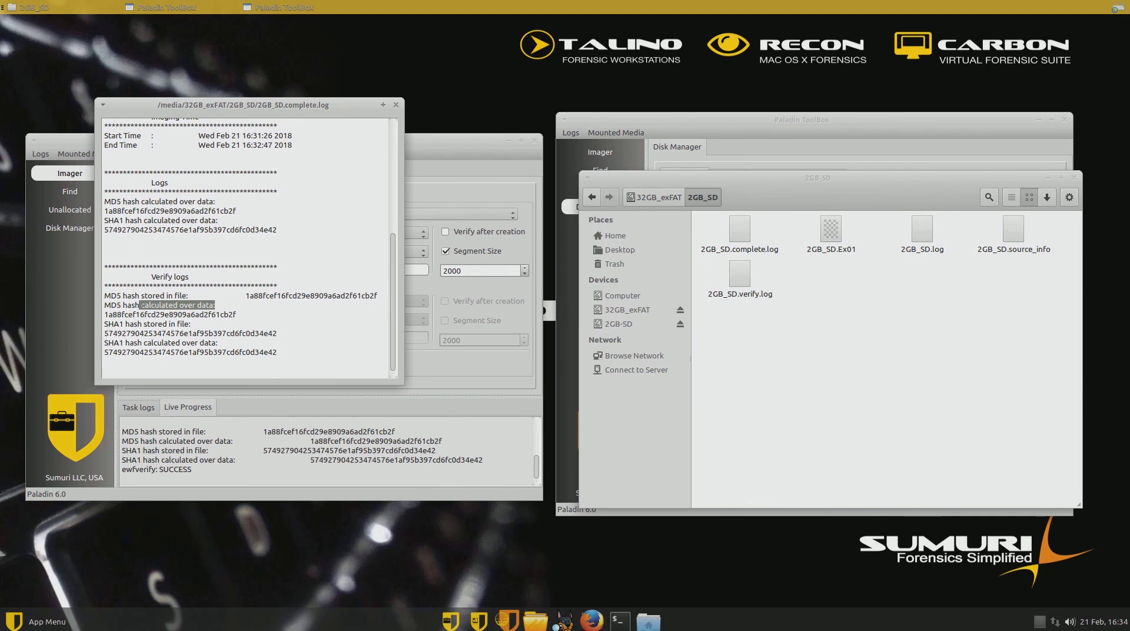
left_click_drag(243, 104, 280, 103)
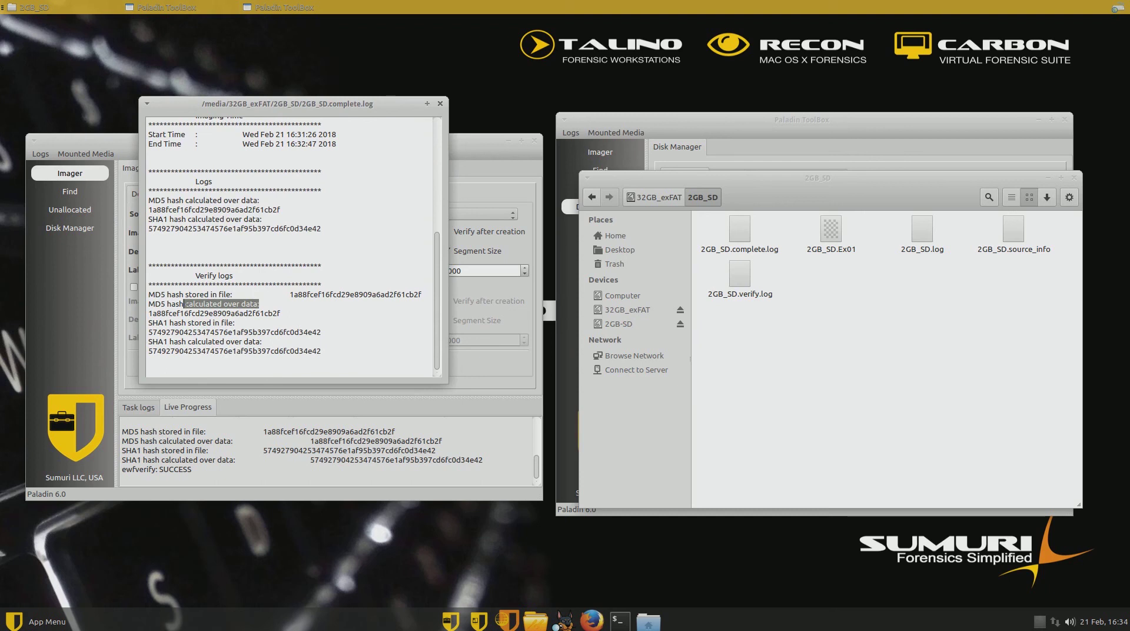
key("alt+F4")
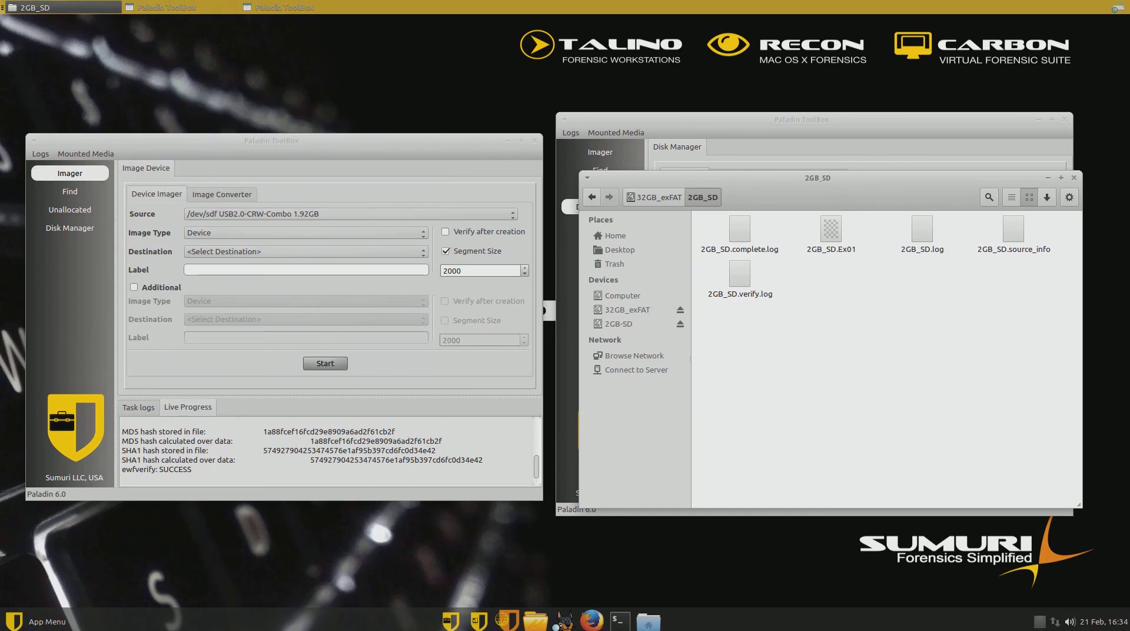
- View the hashes in 2GB_SD.log and 2GB_SD.verify.log, closing each file after reading it
double_click(922, 233)
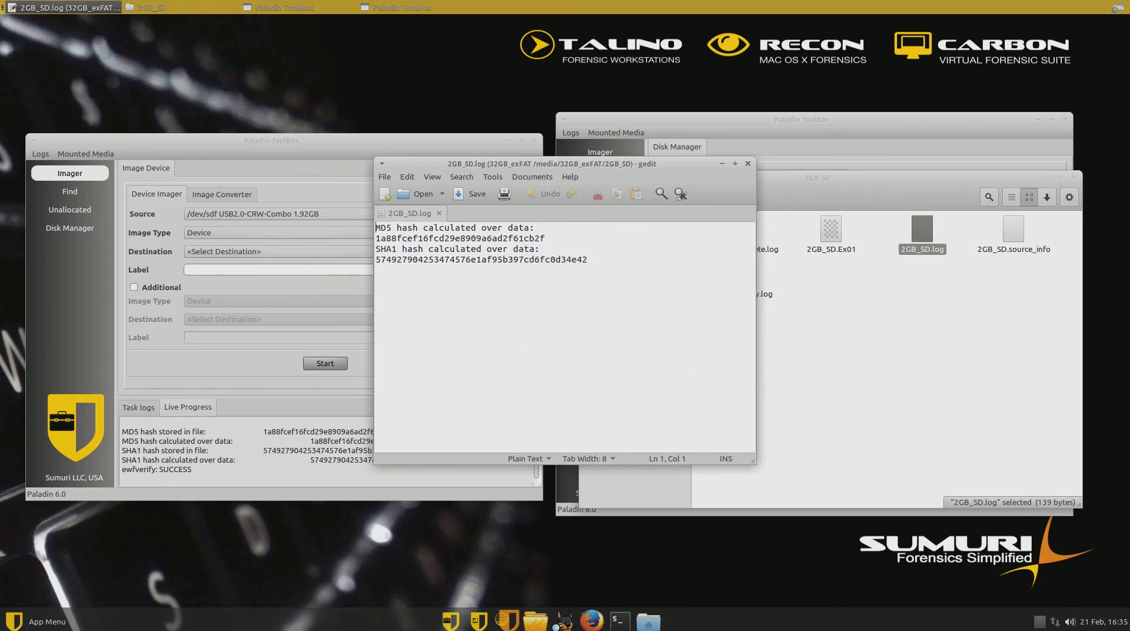
key("alt+F4")
key("Down")
key("Return")
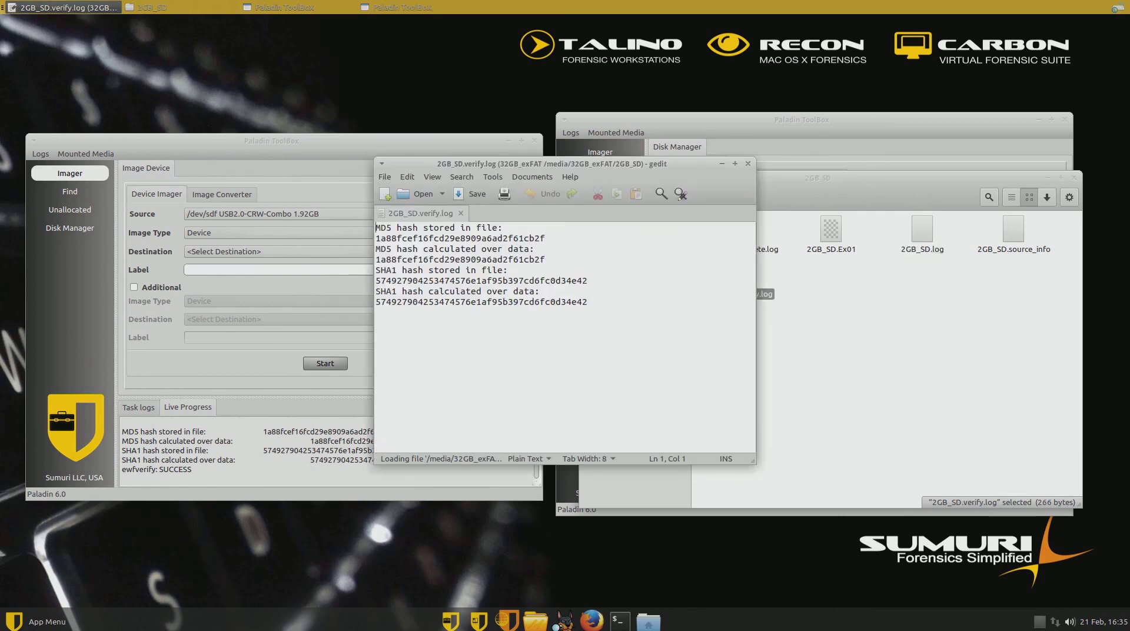
key("alt+F4")
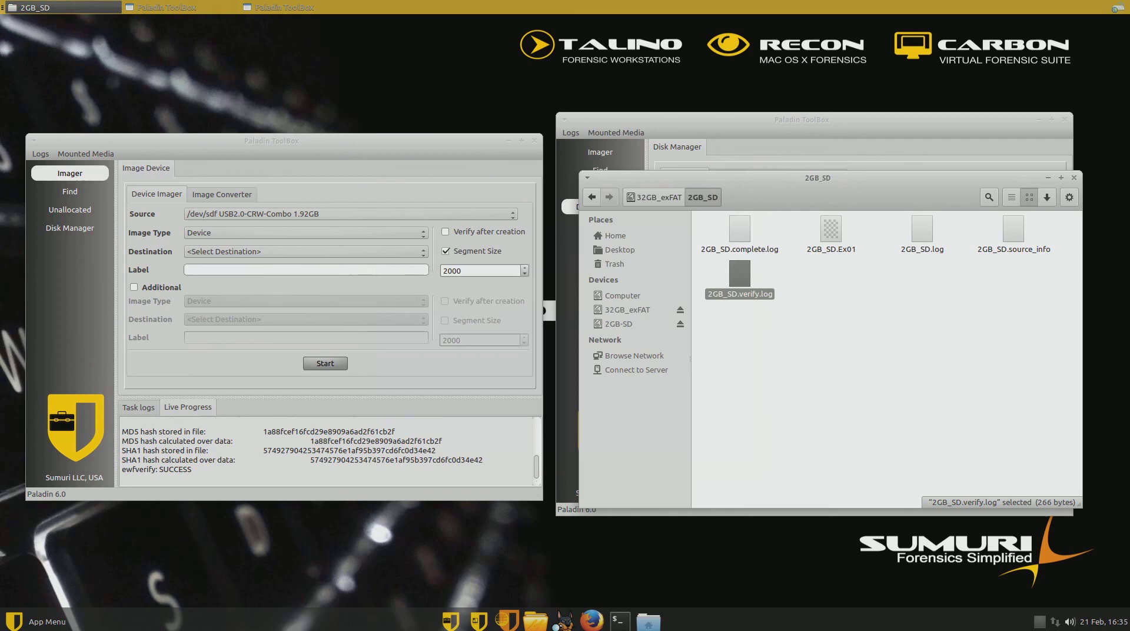
- Open hashlog.txt from the evidence_files folder and select the last six characters of the MD5 hash
key("BackSpace")
key("Right")
key("Return")
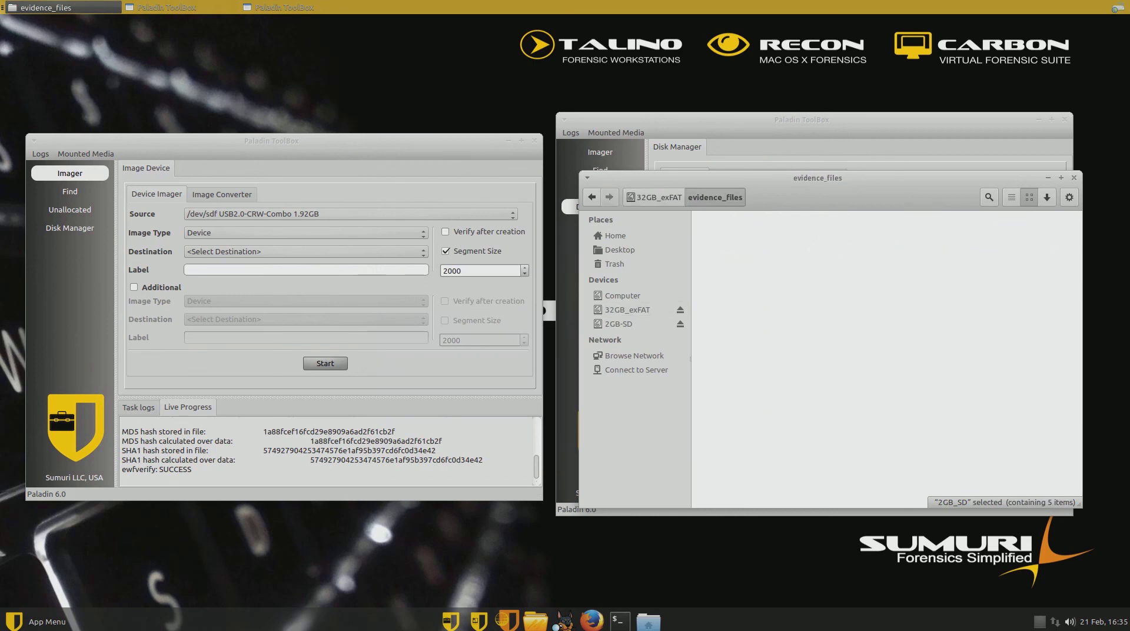
key("Right")
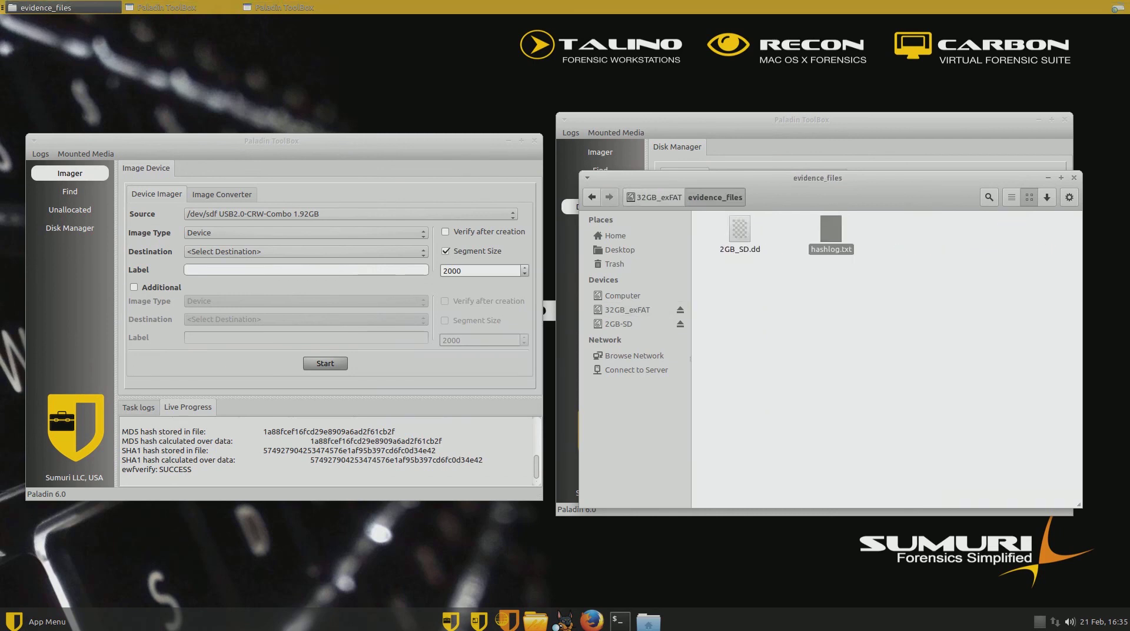
key("Return")
key("End")
key("shift+Left")
key("shift+Left")
key("shift+Left")
key("shift+Left")
key("shift+Left")
key("shift+Left")
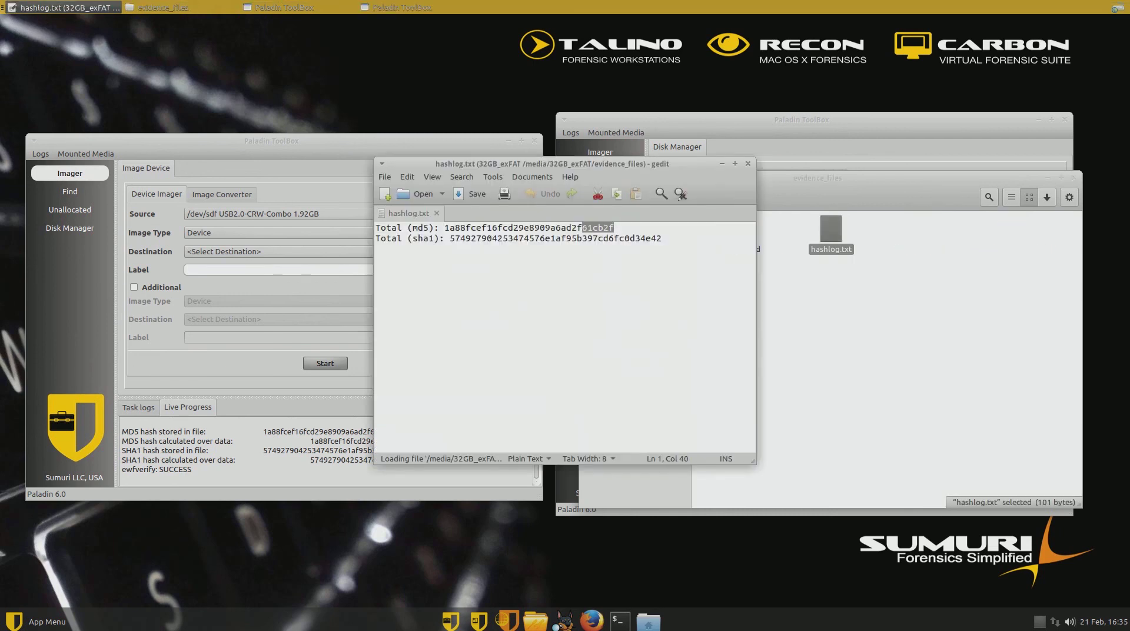
- Select the last five characters of the SHA1 hash in hashlog.txt and close the file
key("Down")
key("End")
key("shift+Left")
key("shift+Left")
key("shift+Left")
key("shift+Left")
key("shift+Left")
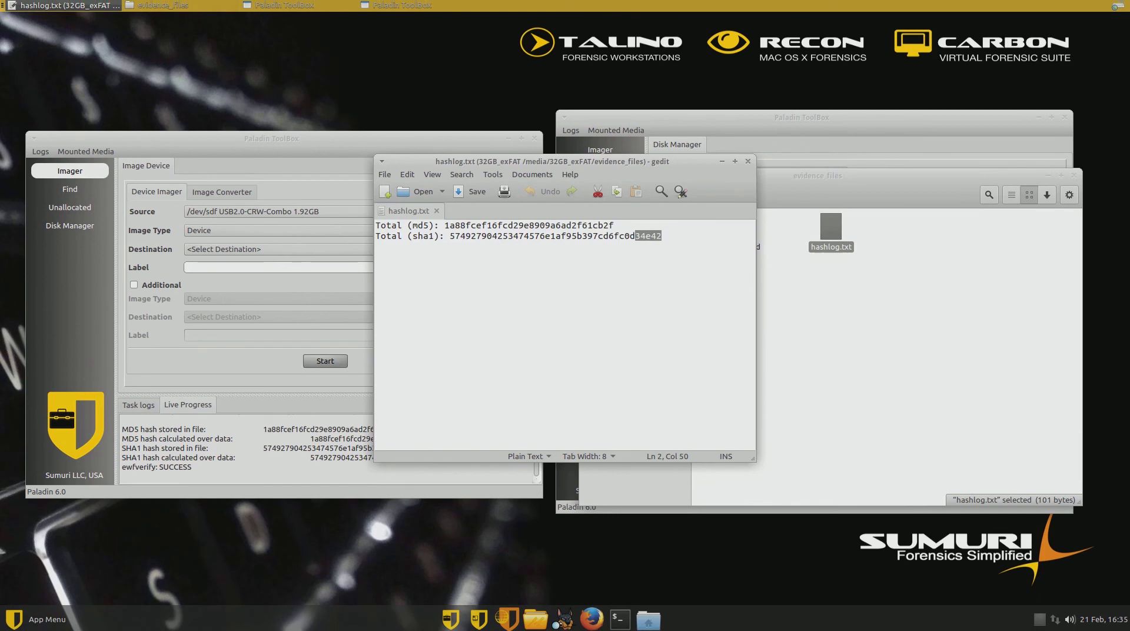
key("ctrl+q")
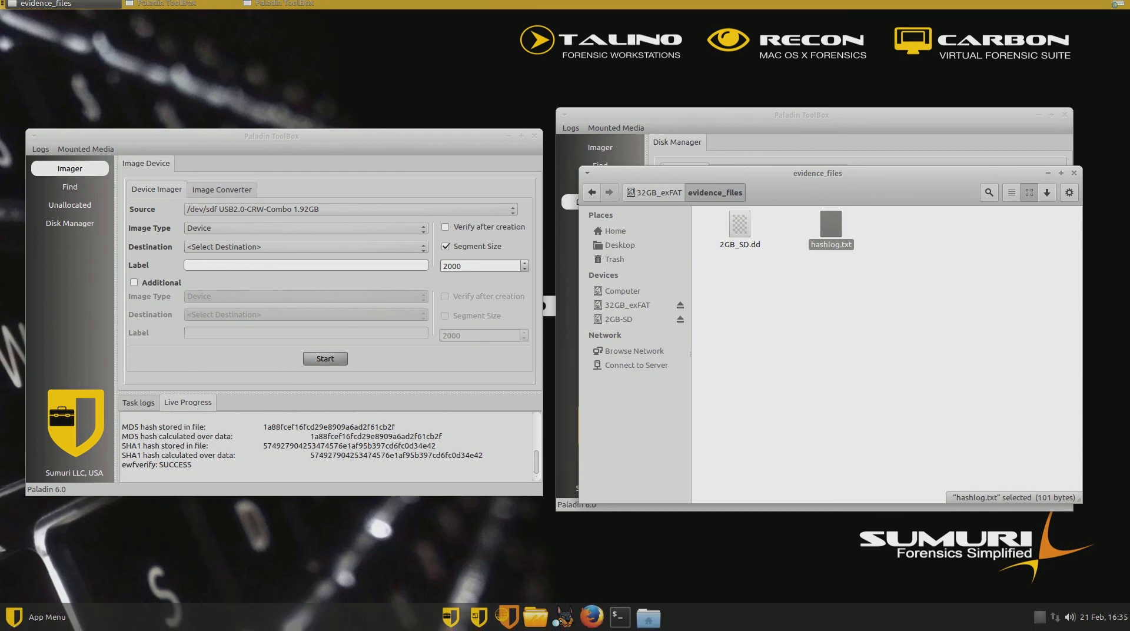
right_click(1039, 617)
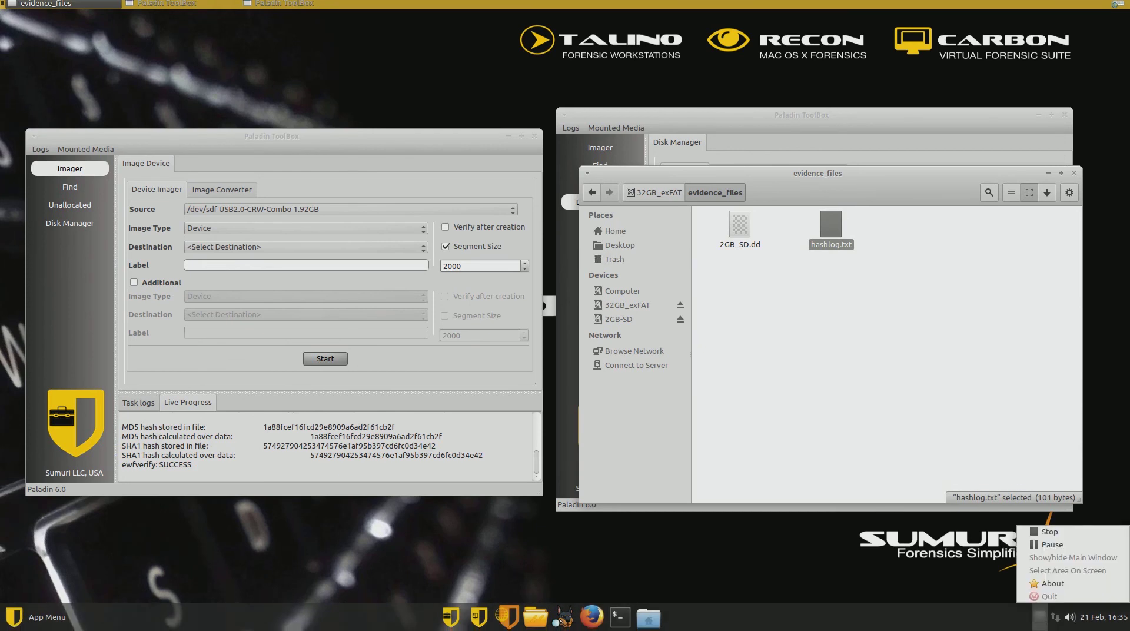
key("Escape")
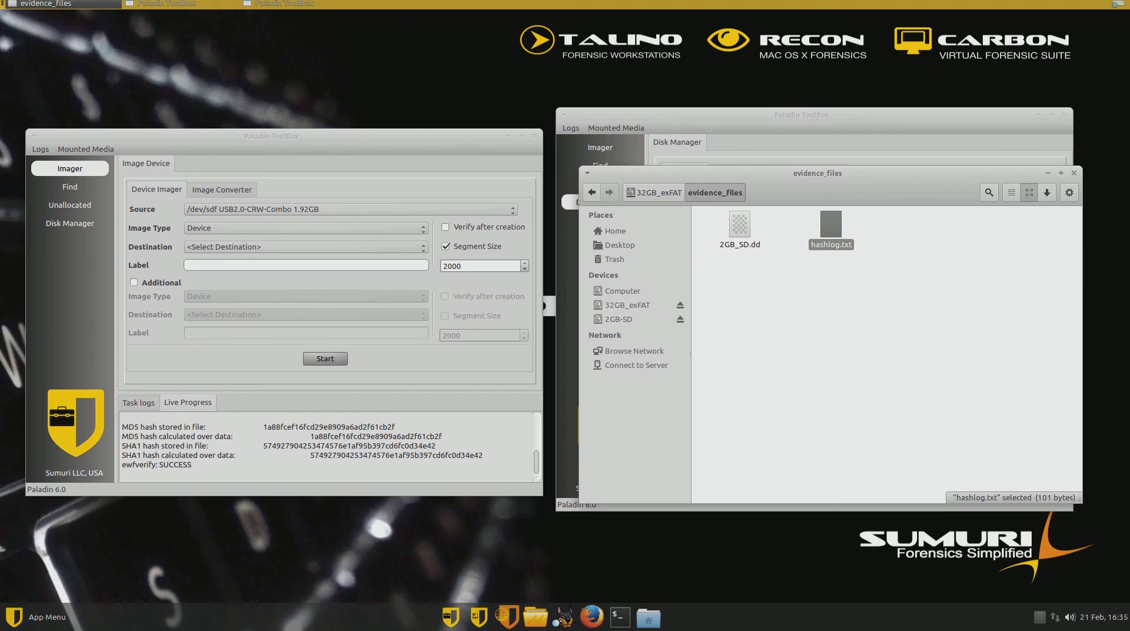